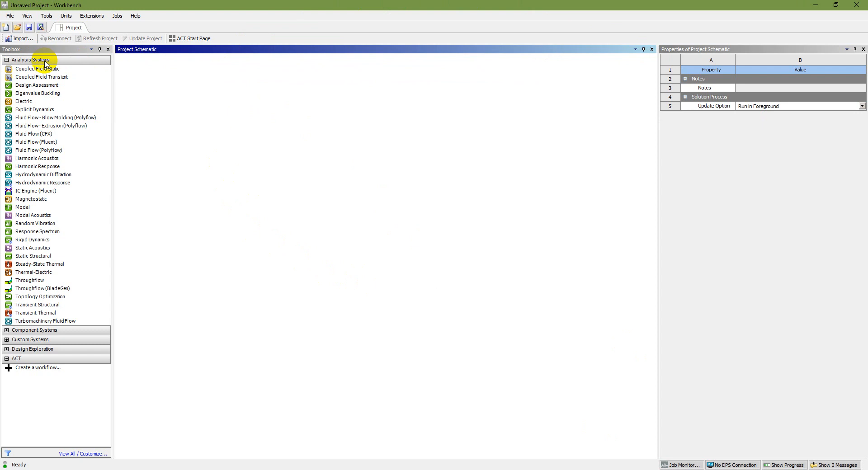
- Add a Steady-State Thermal system to the schematic and save the project as Slab SSCC in the Heat Transfer Analysis Ansys folder
{"action": "left_click", "coordinate": [38, 266]}
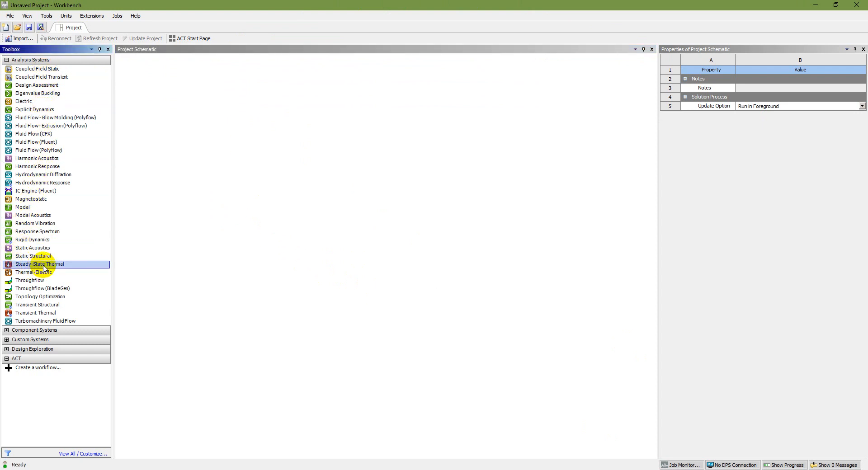
{"action": "double_click", "coordinate": [44, 268]}
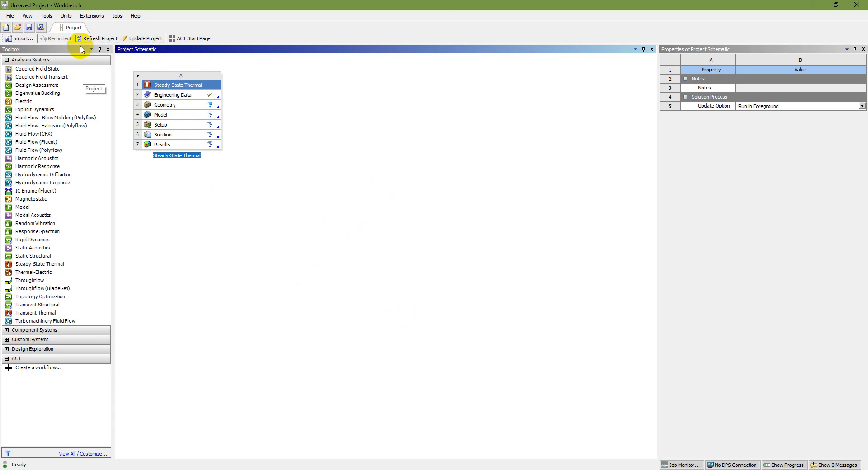
{"action": "left_click", "coordinate": [29, 28]}
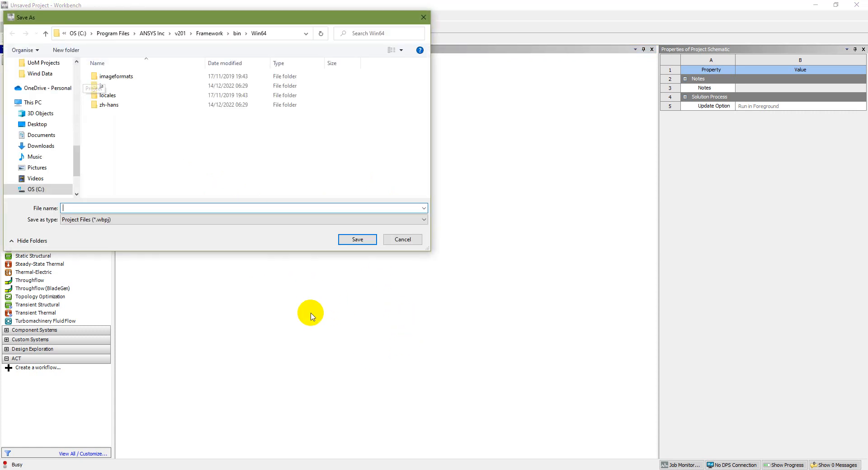
{"action": "left_click", "coordinate": [283, 32]}
{"action": "type", "text": "E:\\One Drive Roshni 323\\OneDrive\\Desktop\\Heat Transfer Analysis Ansys"}
{"action": "key", "text": "Return"}
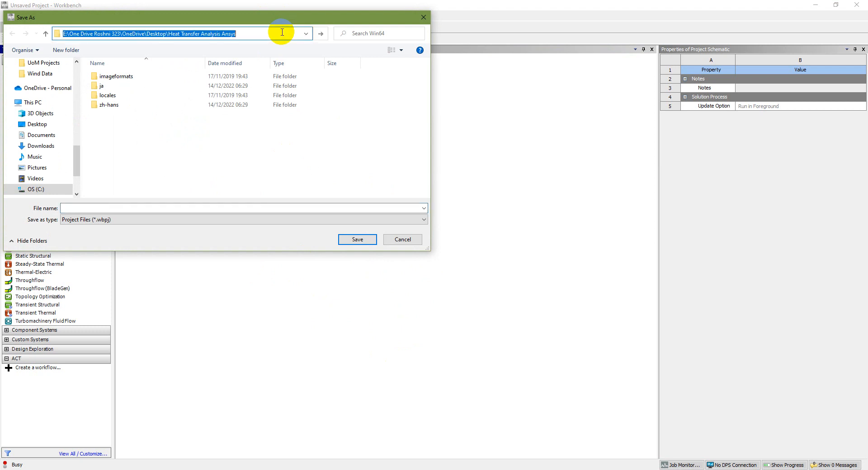
{"action": "left_click", "coordinate": [205, 209]}
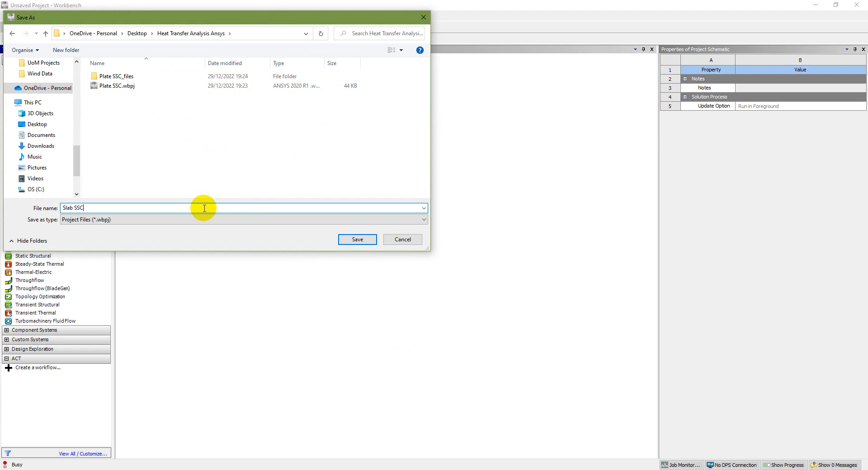
{"action": "key", "text": "Return"}
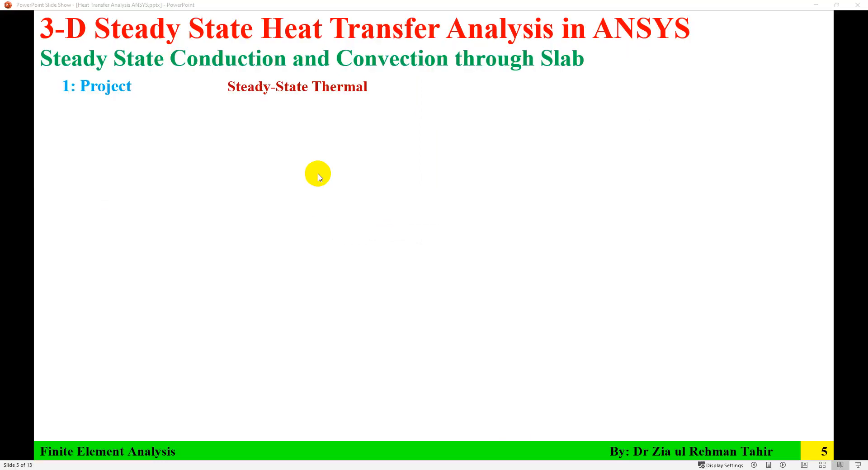
{"action": "left_click", "coordinate": [318, 174]}
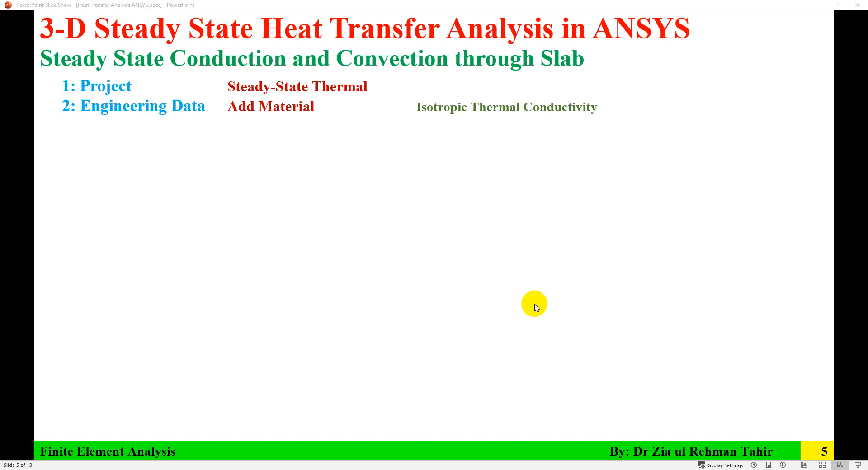
- Review the slab problem statement in the PowerPoint slides and open the thermal system's Engineering Data back in Workbench
{"action": "key", "text": "Left"}
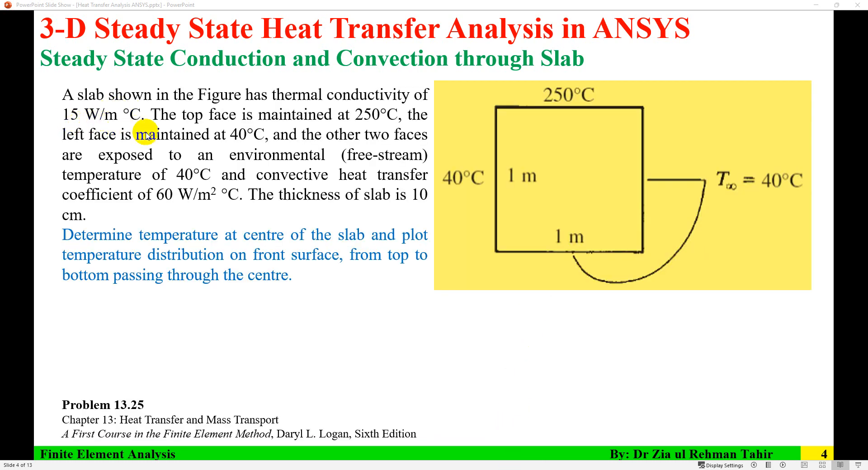
{"action": "left_click", "coordinate": [523, 469]}
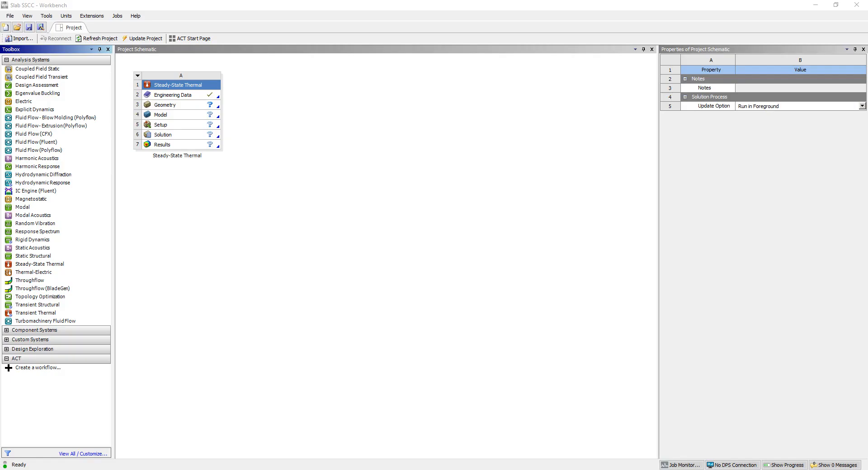
{"action": "left_click", "coordinate": [187, 97]}
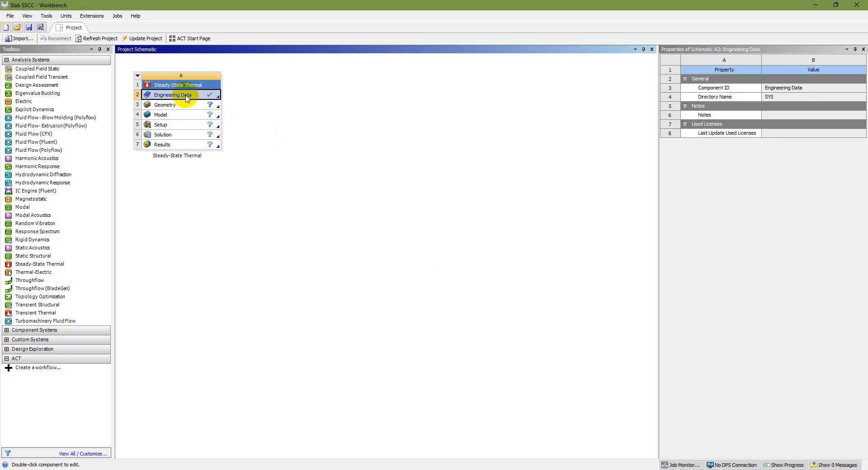
{"action": "double_click", "coordinate": [186, 97]}
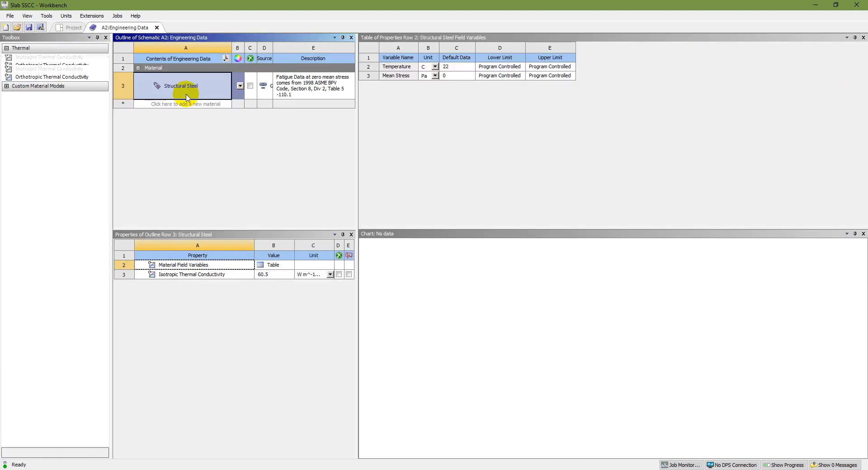
- Widen the outline area and add a new material named Material with the Isotropic Thermal Conductivity property
{"action": "left_click_drag", "start_coordinate": [358, 136], "coordinate": [614, 181]}
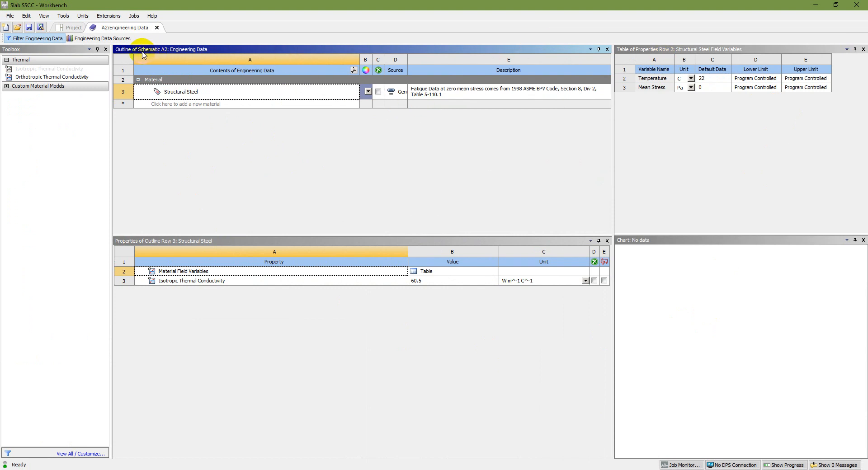
{"action": "left_click", "coordinate": [171, 104]}
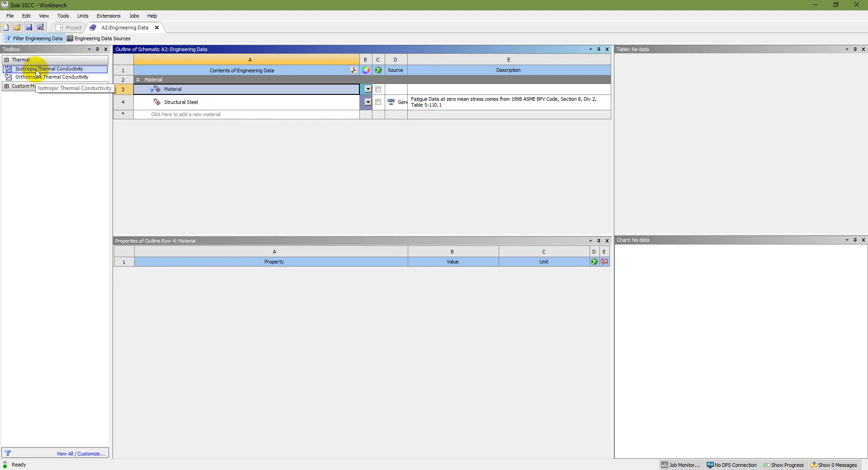
{"action": "left_click_drag", "start_coordinate": [39, 73], "coordinate": [172, 92]}
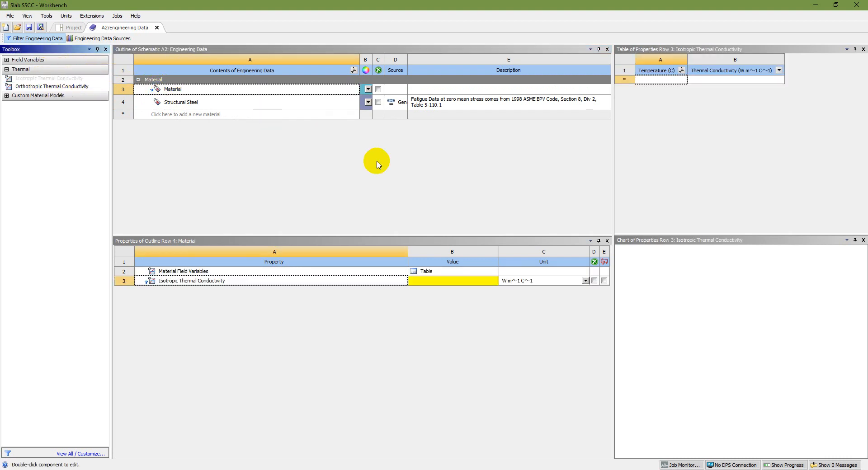
- Check the conductivity unit options in Workbench and look up the slab's thermal conductivity in the PowerPoint problem statement
{"action": "left_click", "coordinate": [434, 281]}
{"action": "left_click", "coordinate": [586, 281]}
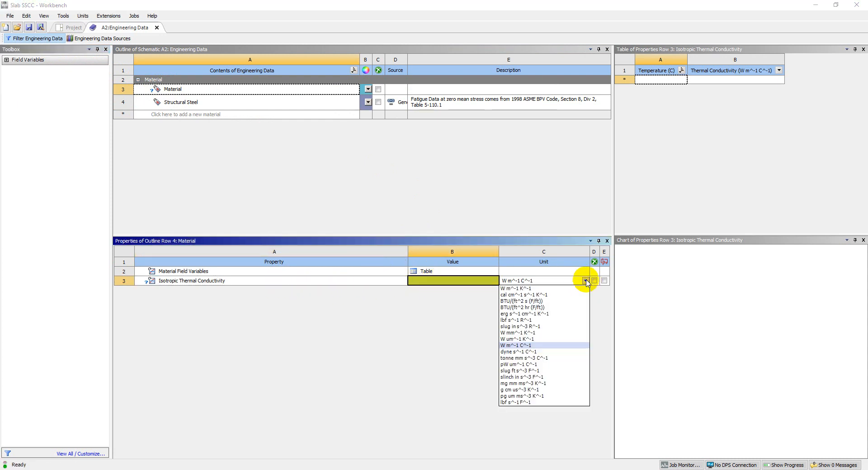
{"action": "left_click", "coordinate": [585, 281]}
{"action": "left_click", "coordinate": [539, 427]}
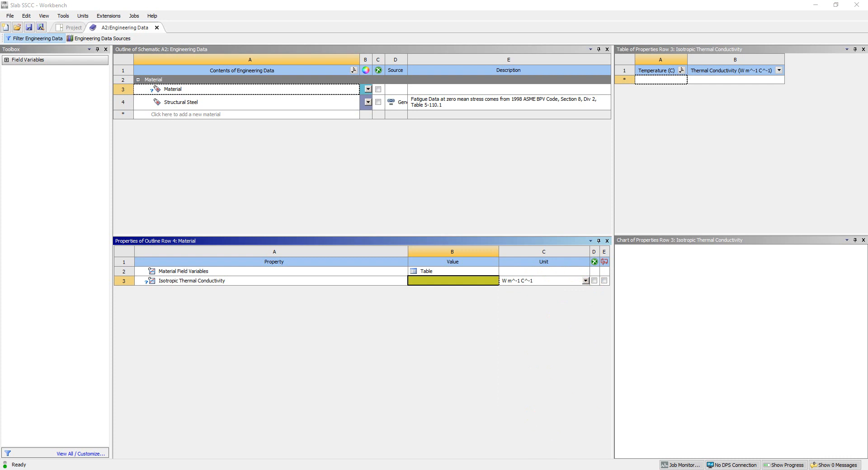
{"action": "mouse_move", "coordinate": [544, 469]}
{"action": "left_click", "coordinate": [544, 441]}
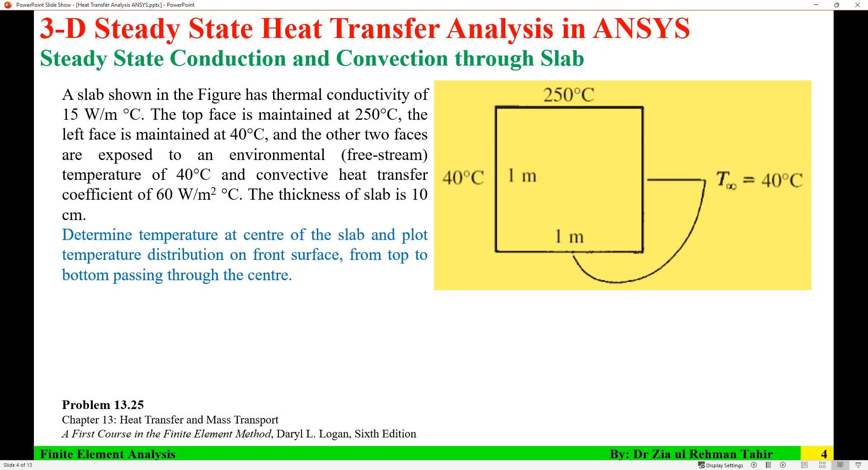
{"action": "key", "text": "alt+Tab"}
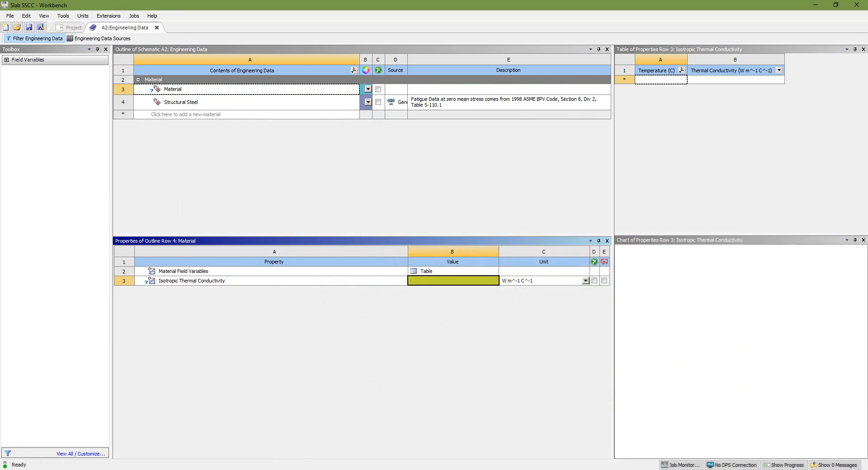
- Set the new material's isotropic thermal conductivity to 15 W m^-1 C^-1
{"action": "left_click", "coordinate": [548, 281]}
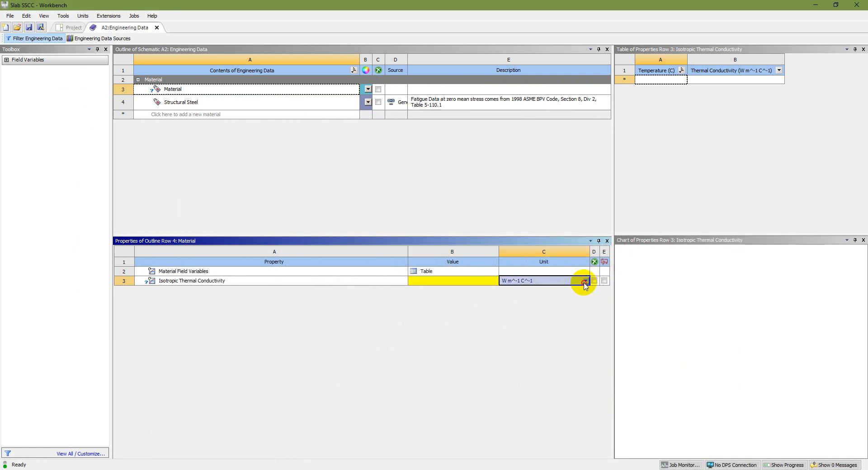
{"action": "left_click", "coordinate": [585, 281]}
{"action": "left_click", "coordinate": [585, 281]}
{"action": "left_click", "coordinate": [447, 283]}
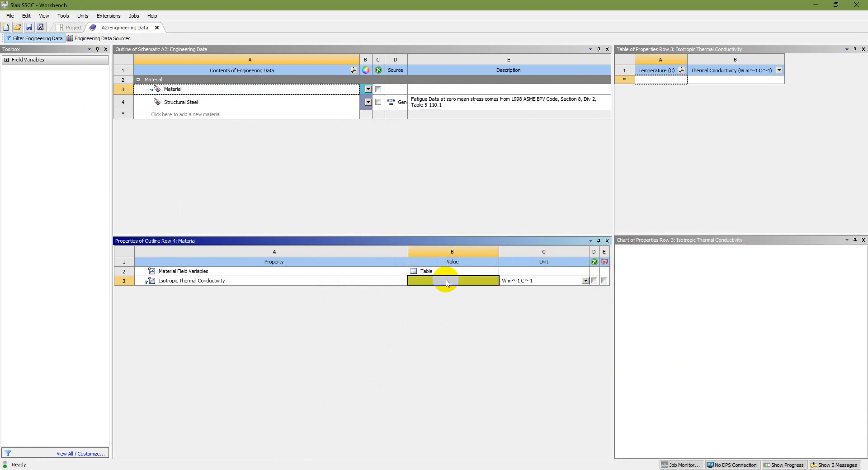
{"action": "type", "text": "15"}
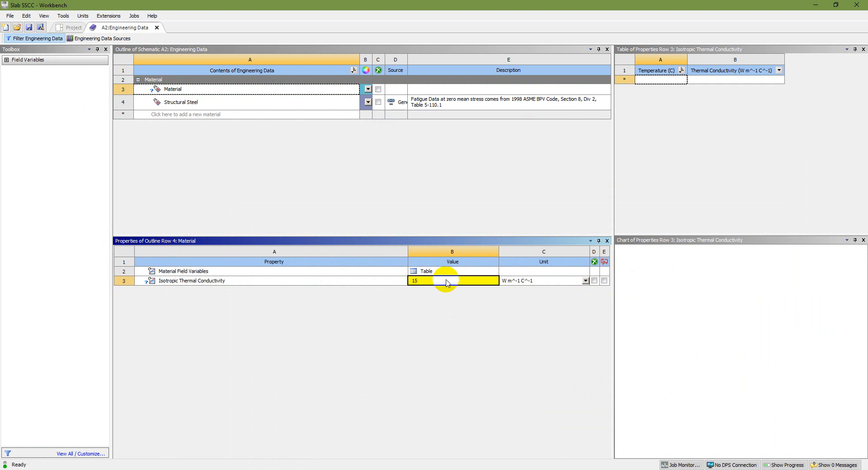
{"action": "key", "text": "Return"}
- Select the new material, save the project and close Engineering Data
{"action": "left_click", "coordinate": [200, 94]}
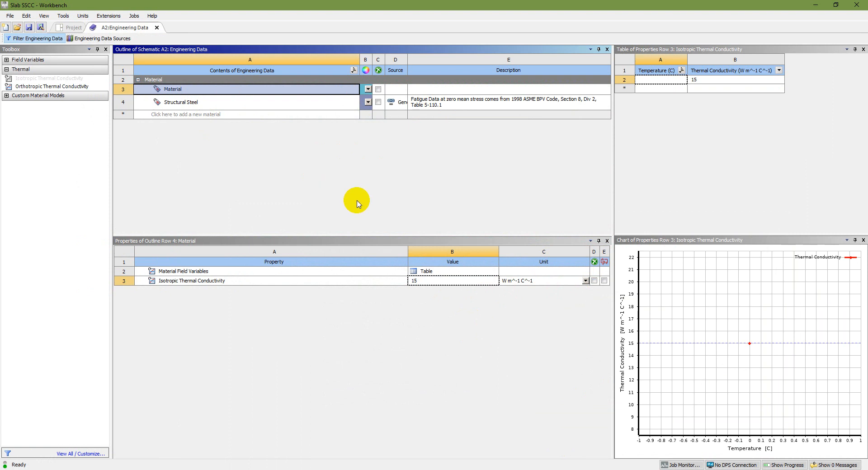
{"action": "left_click", "coordinate": [30, 28]}
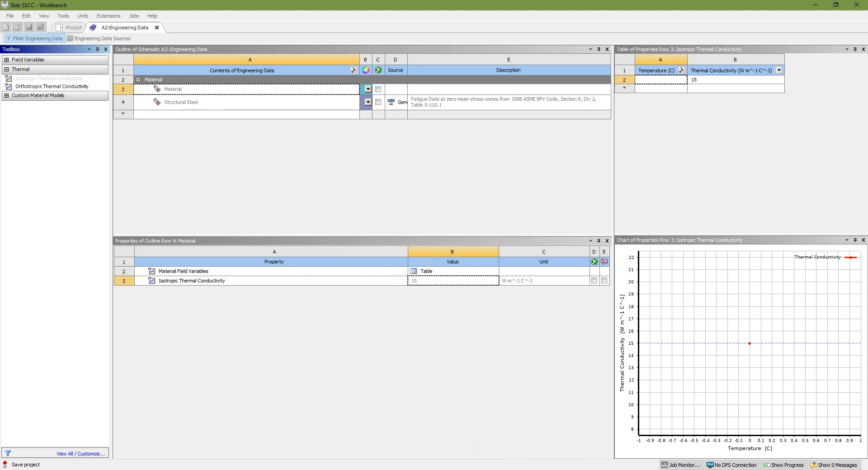
{"action": "left_click", "coordinate": [156, 28]}
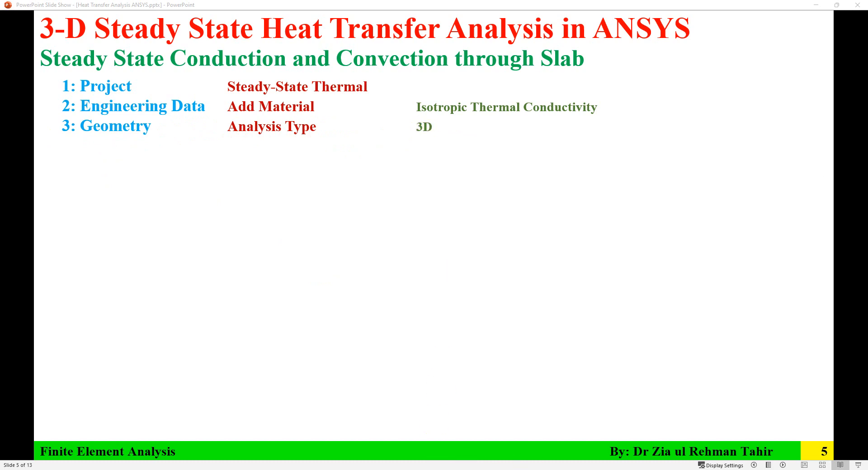
- Examine the Geometry cell's analysis type in Workbench and the next geometry instruction in the PowerPoint slides
{"action": "key", "text": "alt+Tab"}
{"action": "left_click", "coordinate": [171, 106]}
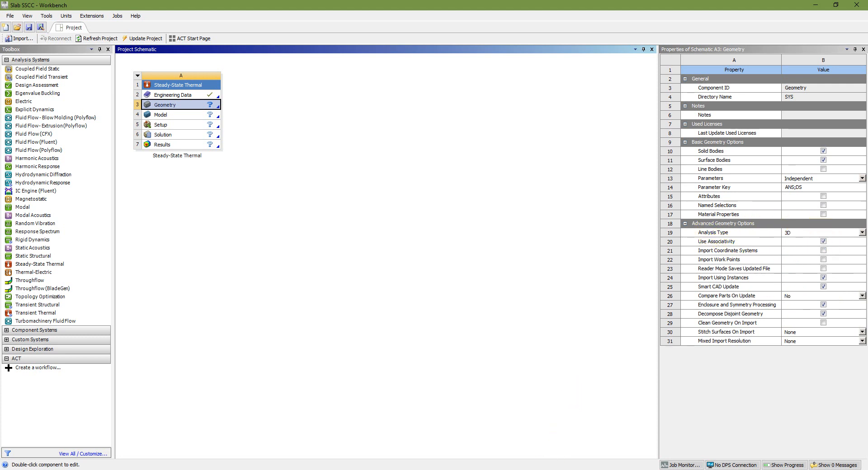
{"action": "key", "text": "alt+Tab"}
{"action": "left_click", "coordinate": [442, 326]}
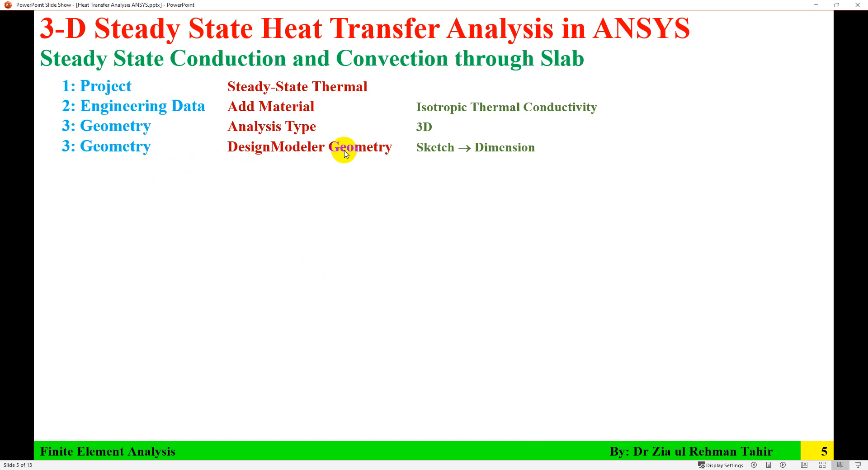
- Switch back to Workbench and create a new DesignModeler geometry for the steady-state thermal system
{"action": "key", "text": "alt+Tab"}
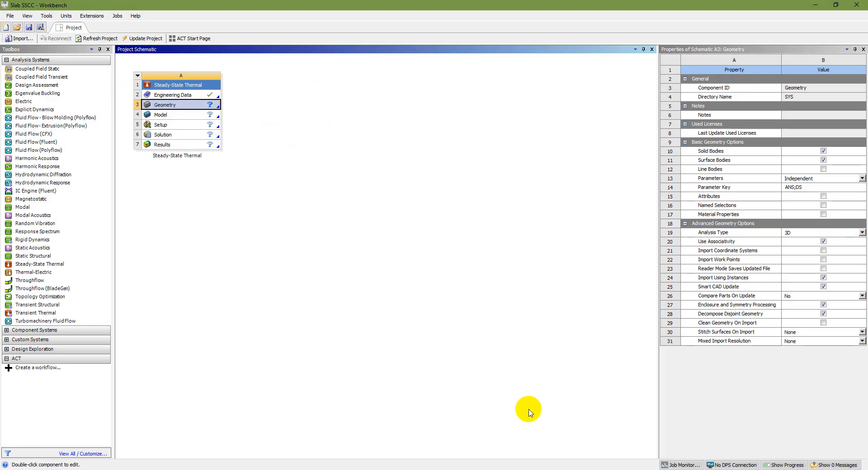
{"action": "right_click", "coordinate": [195, 106]}
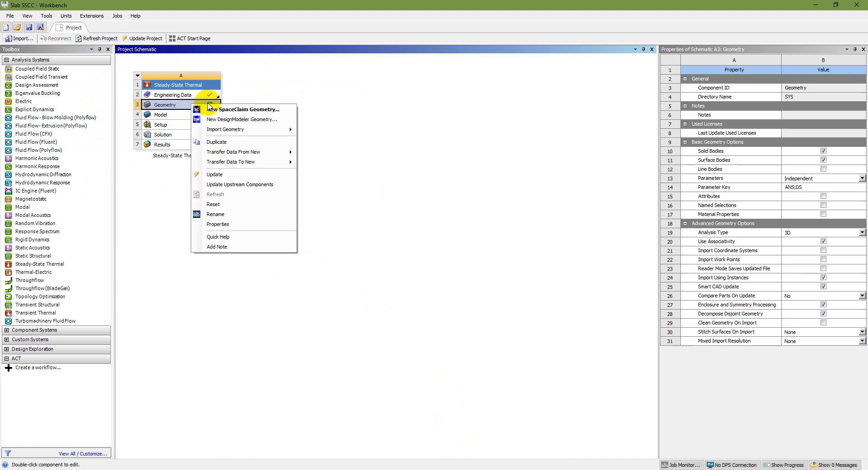
{"action": "left_click", "coordinate": [250, 120]}
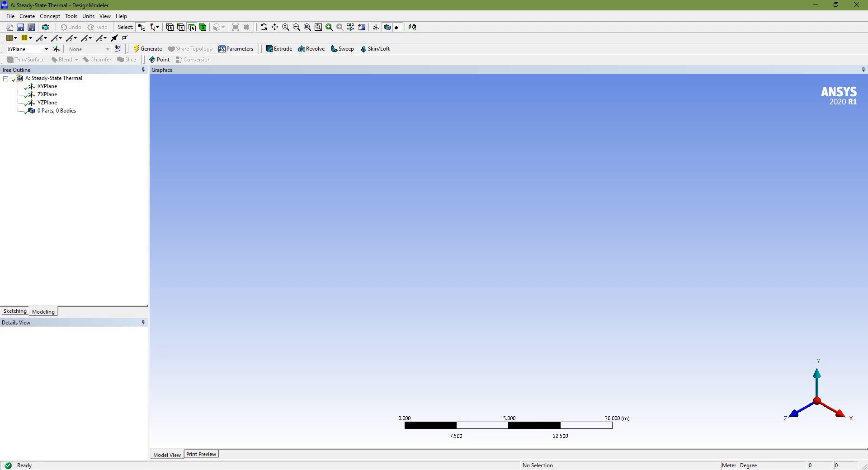
- Set the DesignModeler length unit to centimetres and show the XYPlane face-on along +Z
{"action": "left_click", "coordinate": [48, 86]}
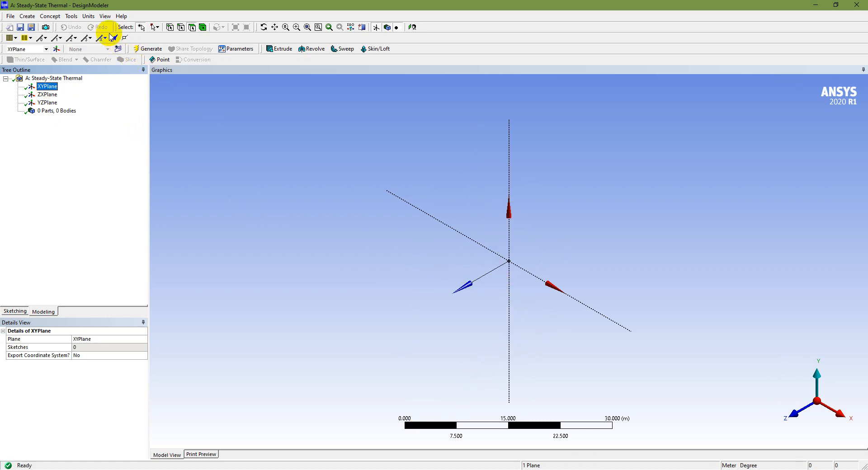
{"action": "left_click", "coordinate": [88, 15]}
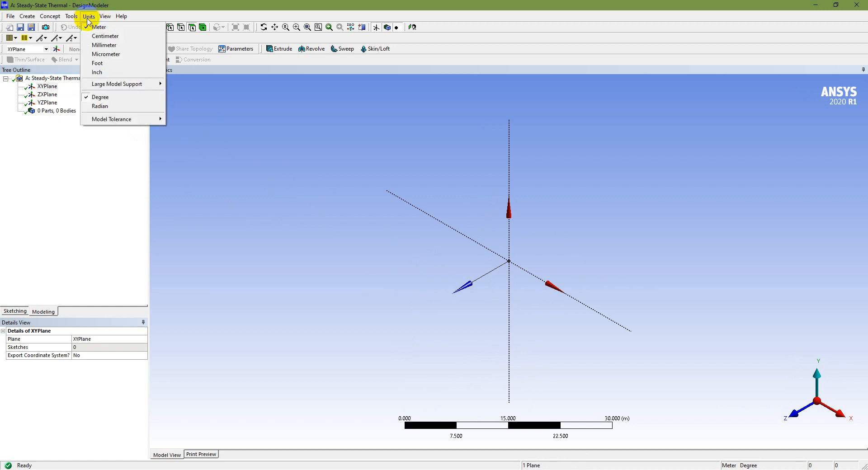
{"action": "left_click", "coordinate": [99, 38]}
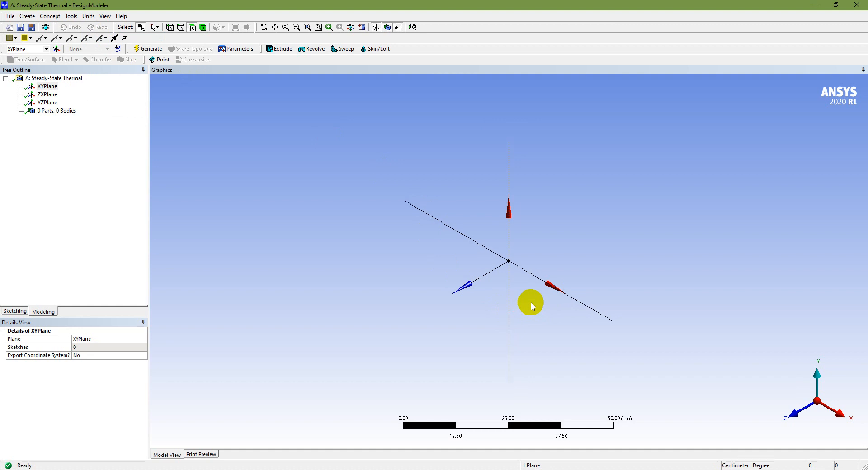
{"action": "scroll", "coordinate": [531, 303], "scroll_direction": "up", "scroll_amount": 1}
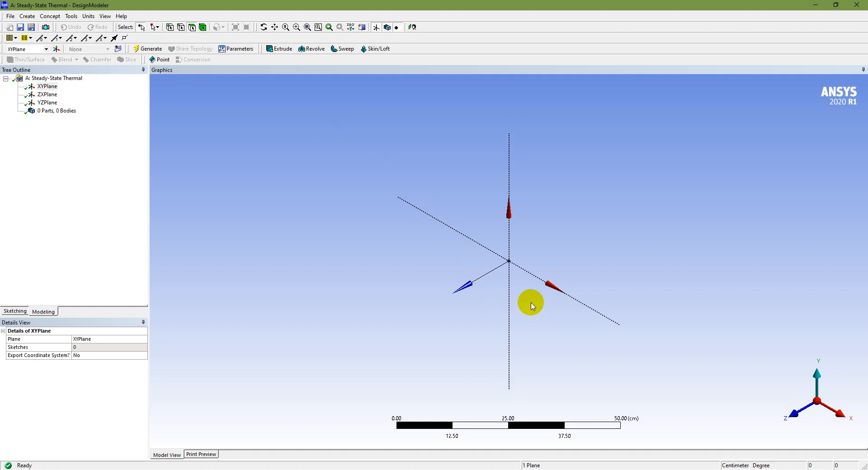
{"action": "left_click", "coordinate": [793, 413]}
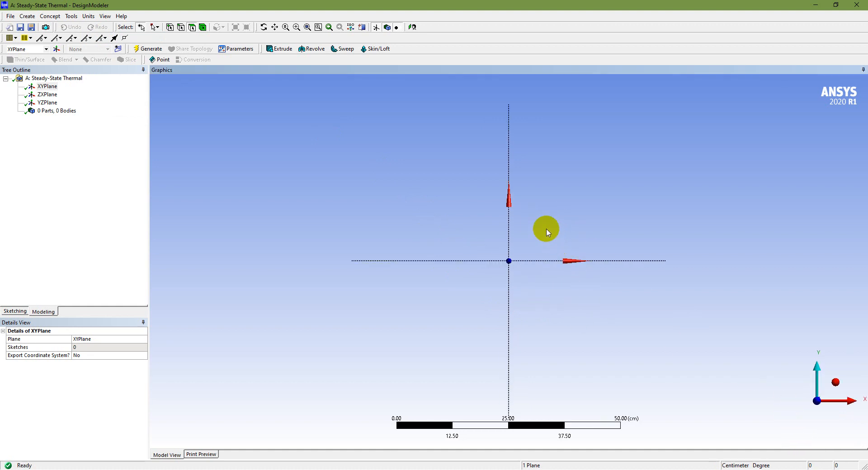
{"action": "scroll", "coordinate": [546, 232], "scroll_direction": "up", "scroll_amount": 2}
{"action": "scroll", "coordinate": [546, 233], "scroll_direction": "down", "scroll_amount": 2}
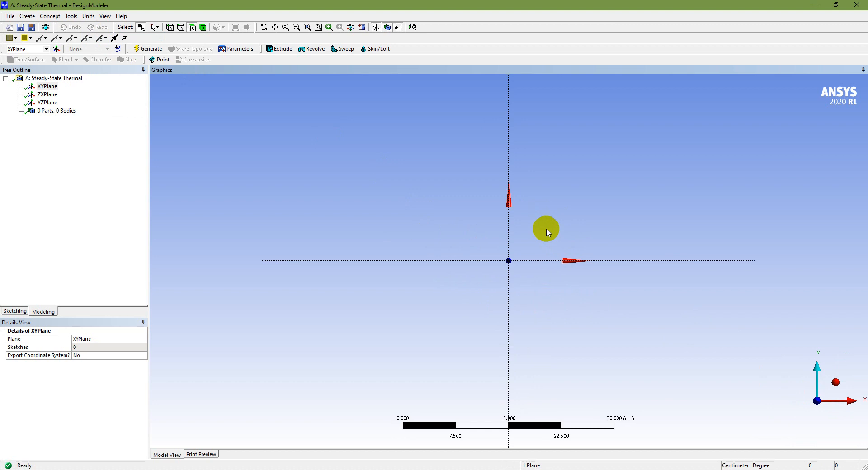
- Start sketching on the XYPlane in isometric view, with the 2D grid display and grid snapping turned on
{"action": "scroll", "coordinate": [547, 233], "scroll_direction": "down", "scroll_amount": 1}
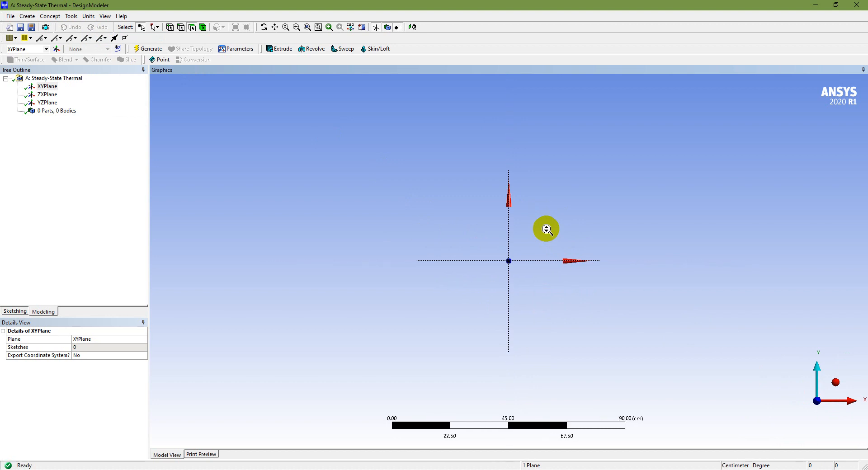
{"action": "scroll", "coordinate": [547, 233], "scroll_direction": "up", "scroll_amount": 1}
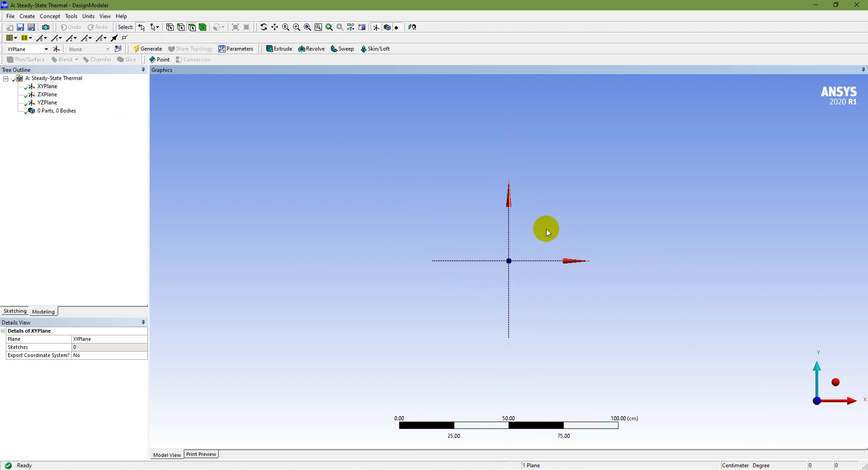
{"action": "scroll", "coordinate": [547, 232], "scroll_direction": "up", "scroll_amount": 1}
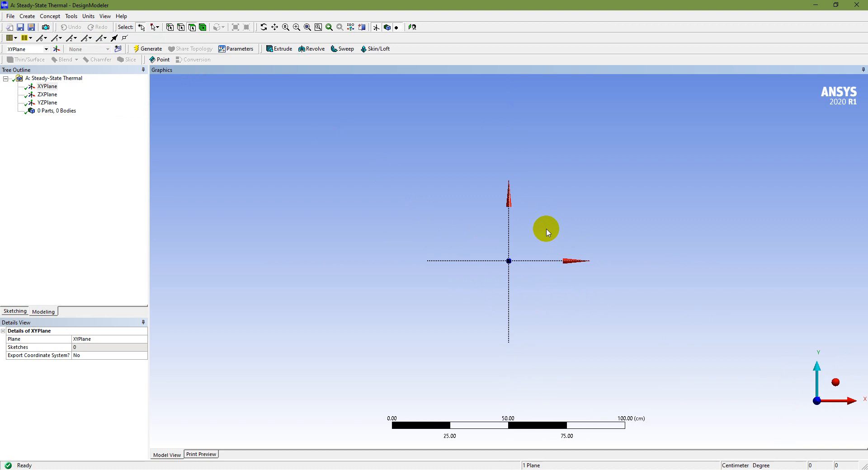
{"action": "left_click", "coordinate": [836, 381]}
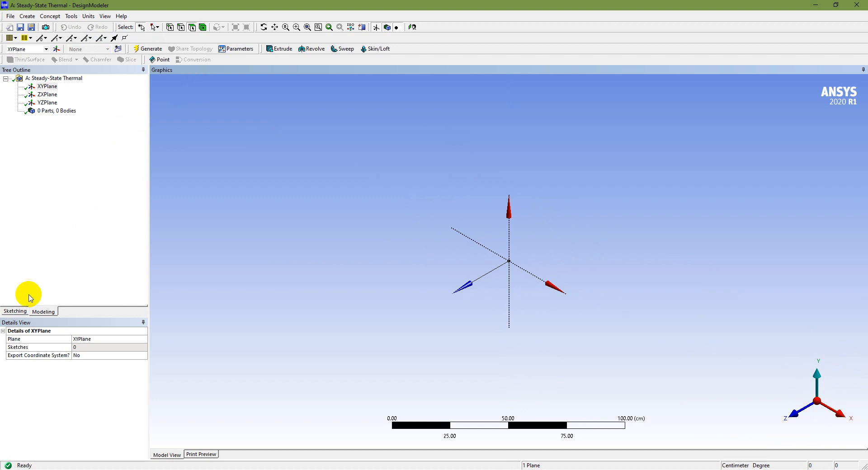
{"action": "left_click", "coordinate": [43, 312]}
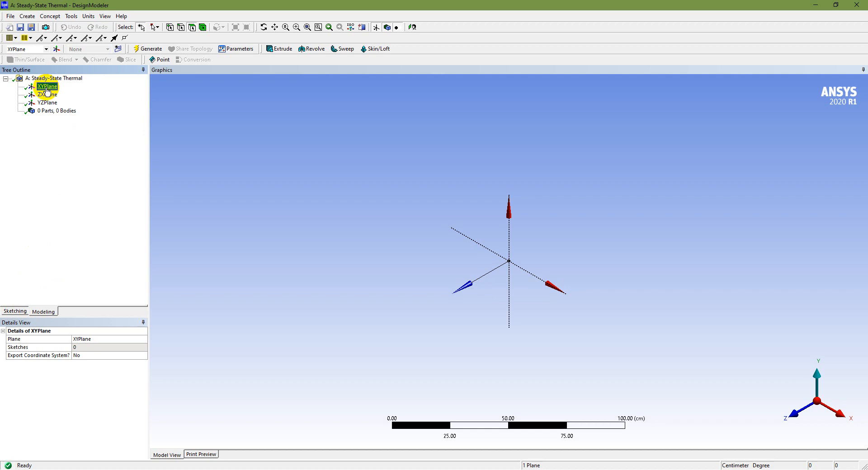
{"action": "left_click", "coordinate": [15, 312]}
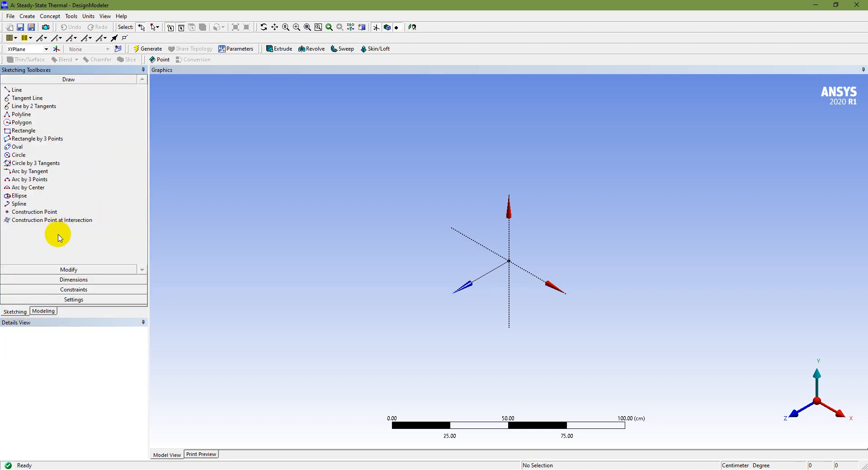
{"action": "left_click", "coordinate": [85, 300]}
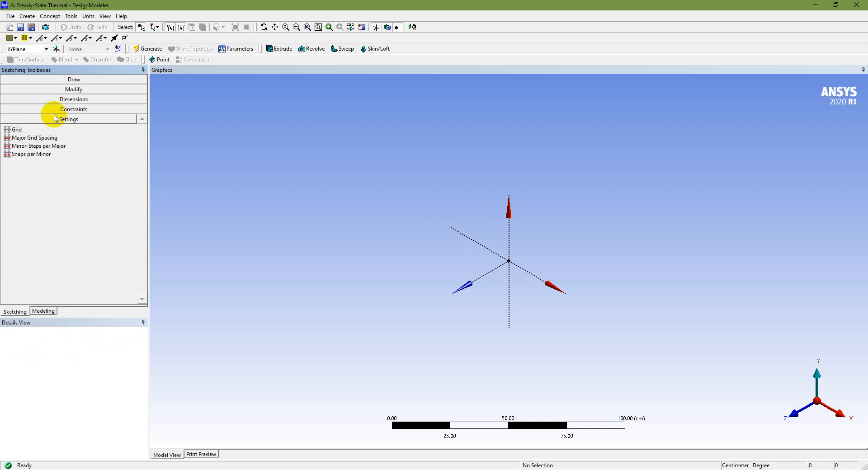
{"action": "left_click", "coordinate": [119, 129]}
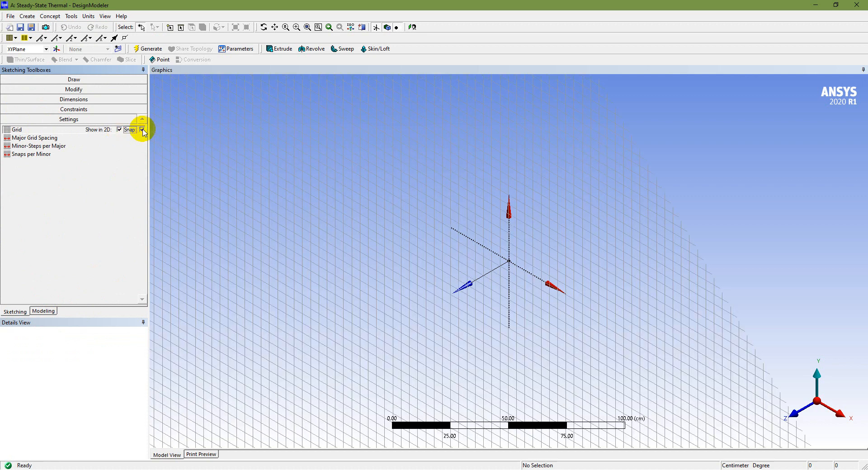
- Set the sketch grid to a major spacing of 10 cm with 1 minor step per major
{"action": "left_click", "coordinate": [56, 139]}
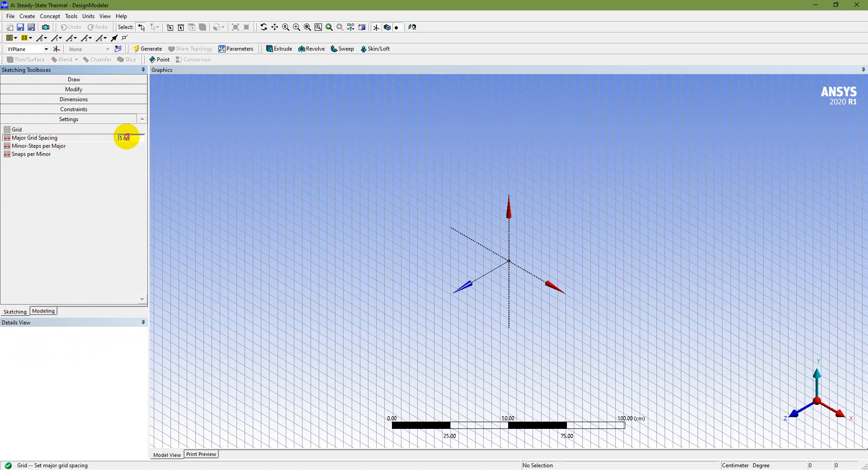
{"action": "left_click_drag", "start_coordinate": [135, 139], "coordinate": [106, 138]}
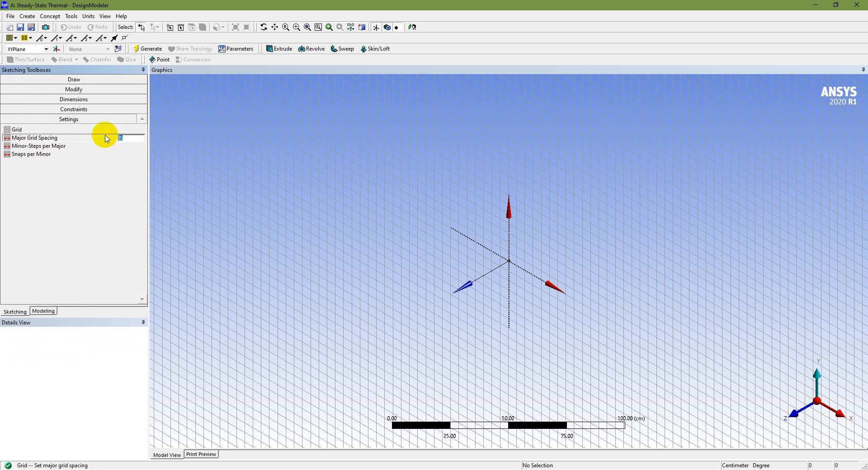
{"action": "type", "text": "10"}
{"action": "key", "text": "Return"}
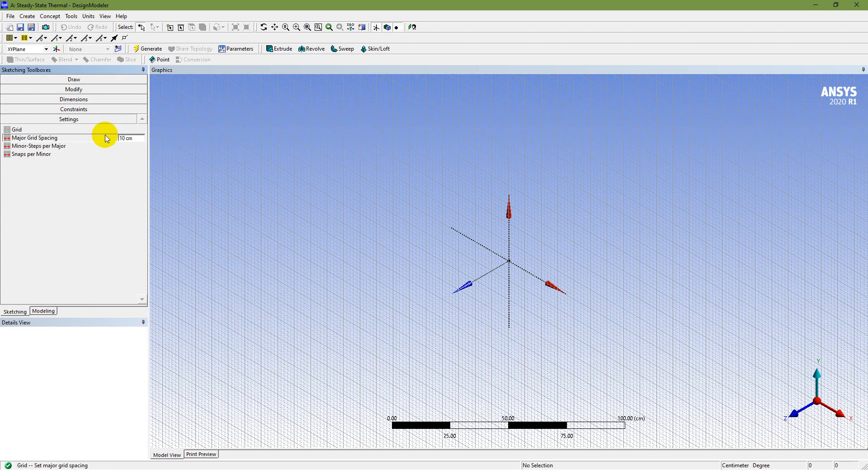
{"action": "left_click", "coordinate": [89, 147]}
{"action": "left_click_drag", "start_coordinate": [134, 147], "coordinate": [115, 148]}
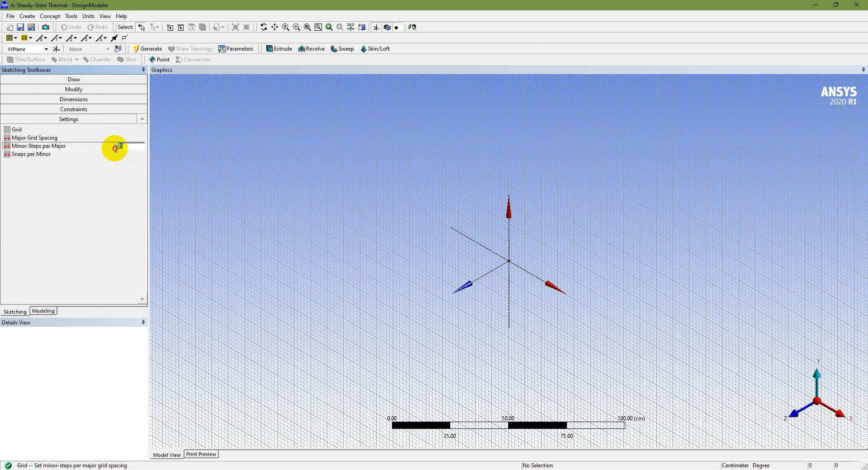
{"action": "type", "text": "1"}
{"action": "key", "text": "Return"}
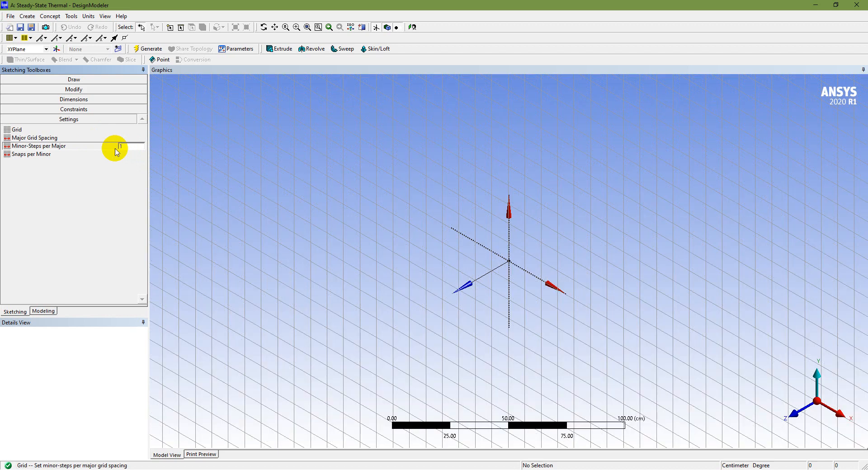
- Draw a 100 by 100 cm rectangle on the XYPlane, from the origin into the positive X and Y quadrant
{"action": "left_click", "coordinate": [90, 82]}
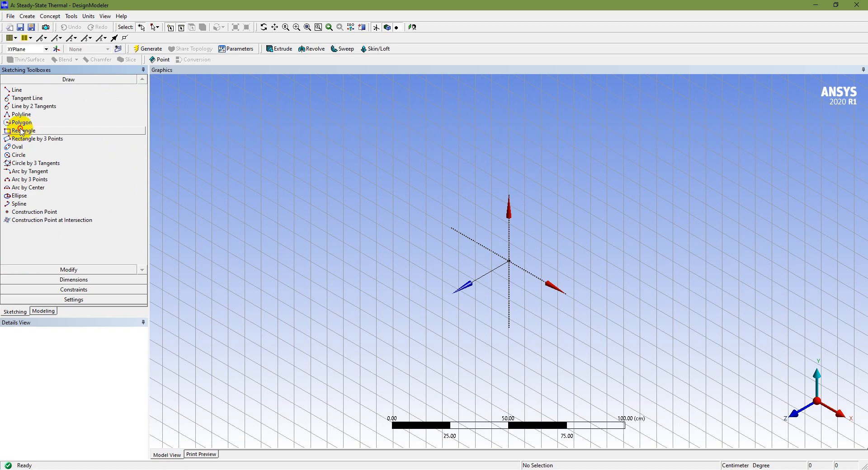
{"action": "left_click", "coordinate": [21, 132]}
{"action": "left_click", "coordinate": [509, 261]}
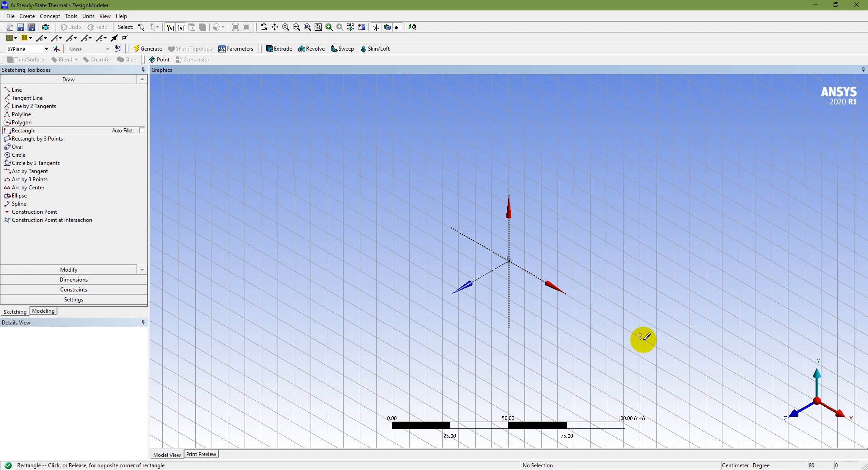
{"action": "left_click", "coordinate": [796, 416]}
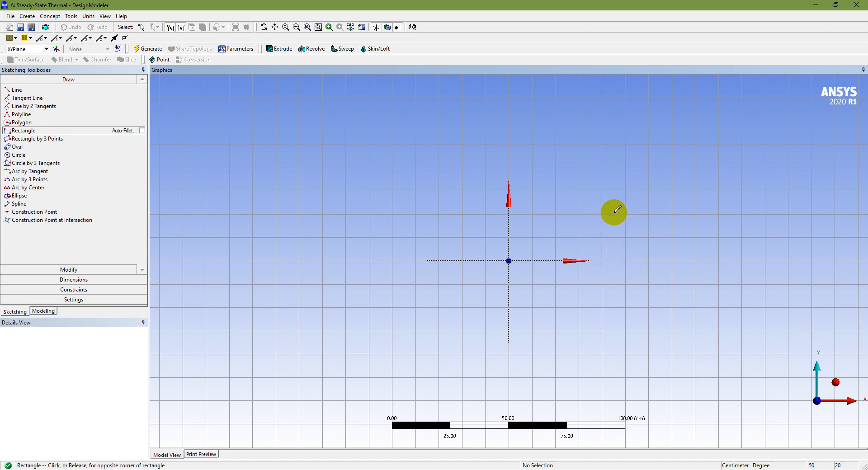
{"action": "scroll", "coordinate": [628, 207], "scroll_direction": "down", "scroll_amount": 5}
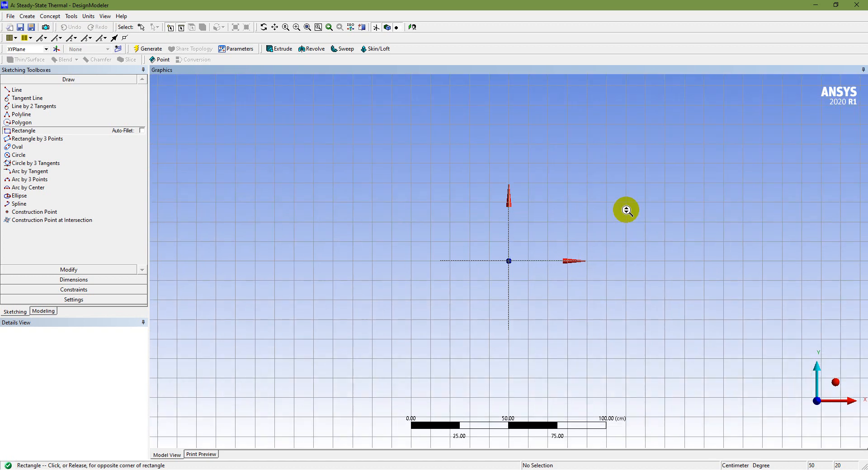
{"action": "scroll", "coordinate": [628, 208], "scroll_direction": "down", "scroll_amount": 2}
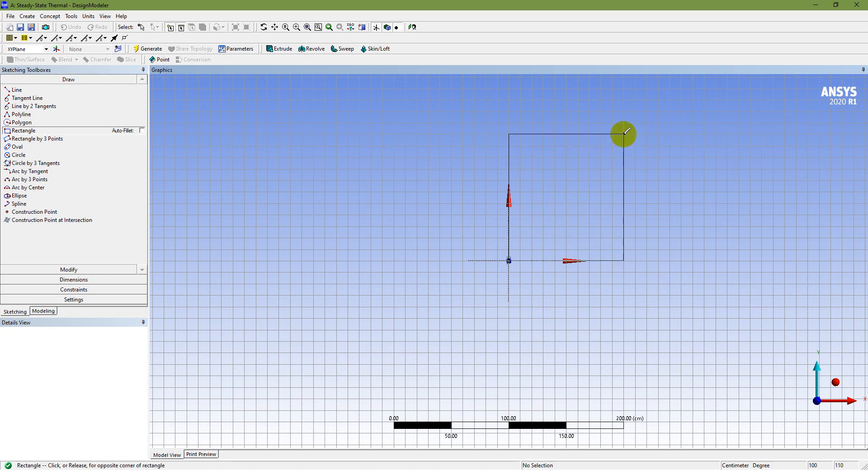
{"action": "left_click", "coordinate": [624, 144]}
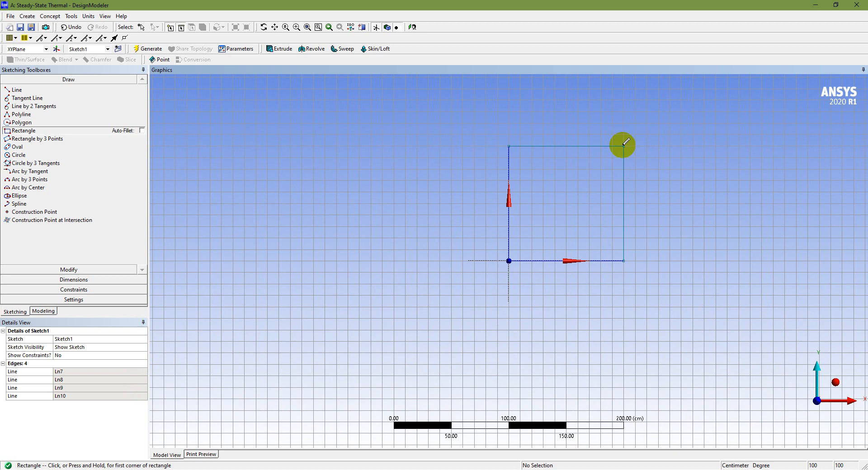
- Return to the isometric view and make sketch dimensions display their values as well as their names
{"action": "left_click", "coordinate": [835, 383]}
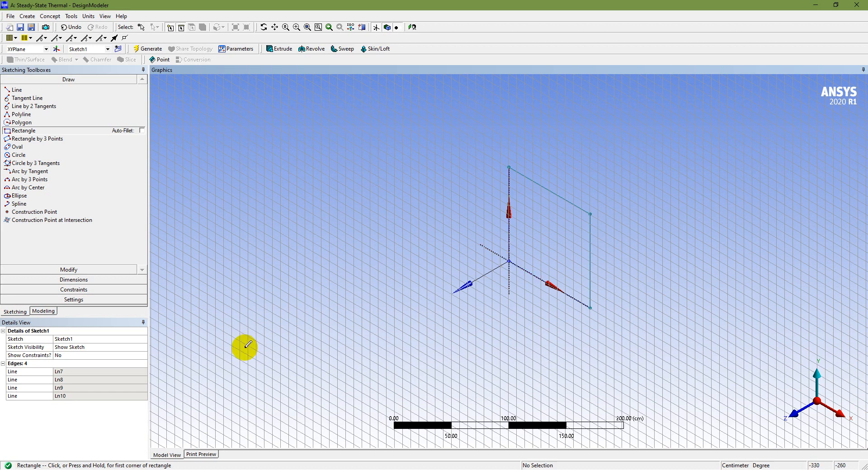
{"action": "left_click", "coordinate": [80, 281]}
{"action": "left_click", "coordinate": [21, 200]}
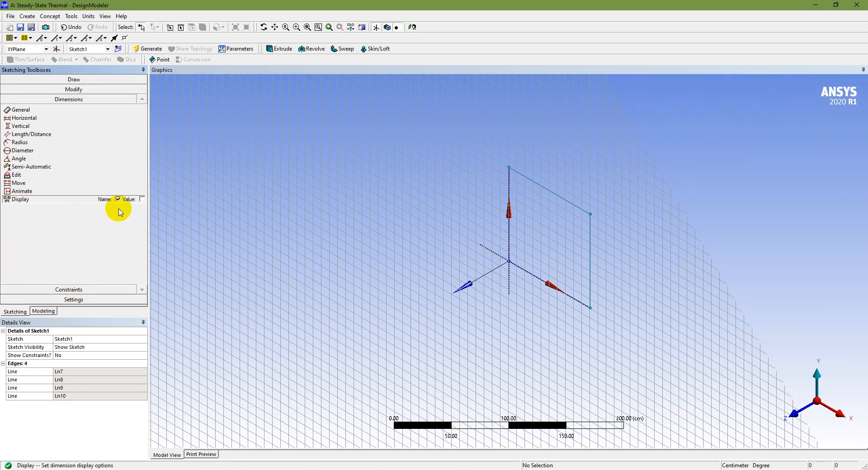
{"action": "left_click", "coordinate": [141, 199]}
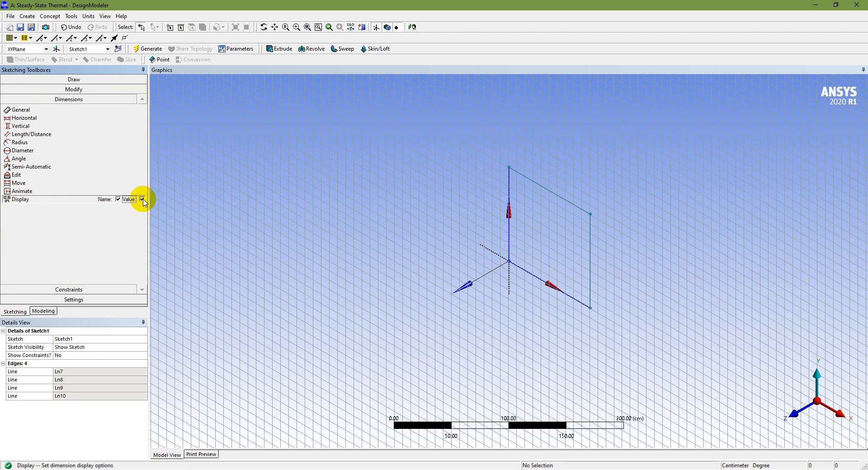
- Dimension the rectangle's edge along the X axis and the vertical edge opposite the Y axis, and review both dimension values
{"action": "left_click", "coordinate": [48, 111]}
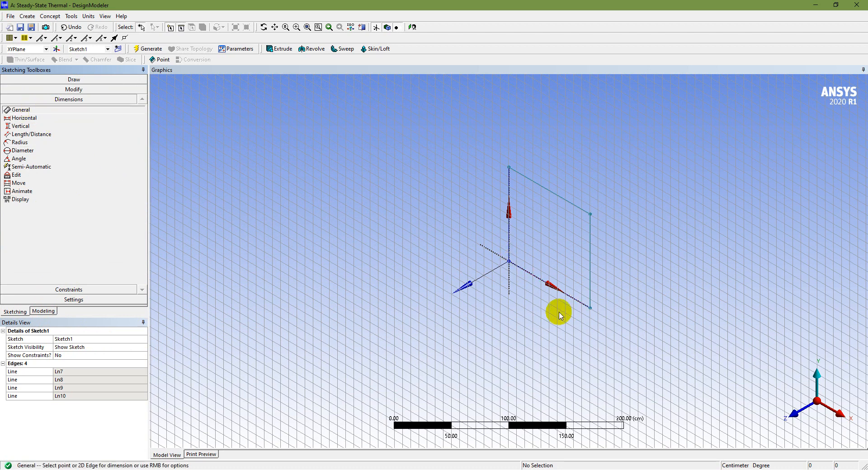
{"action": "left_click", "coordinate": [544, 283]}
{"action": "left_click", "coordinate": [541, 301]}
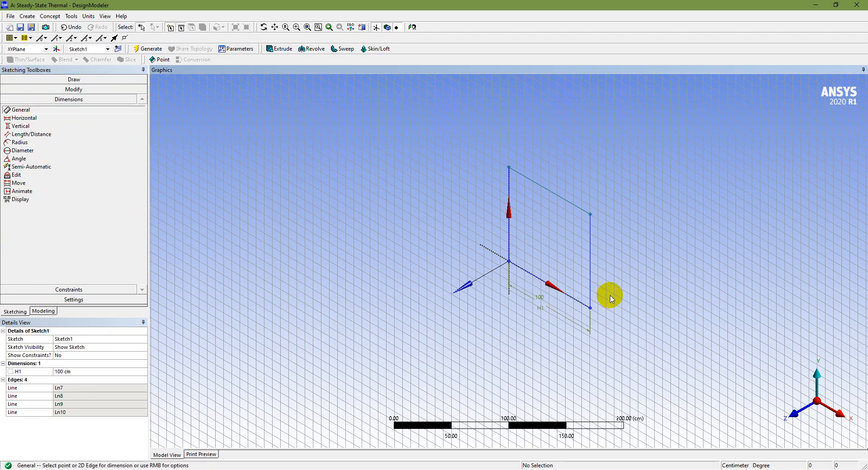
{"action": "left_click", "coordinate": [591, 271]}
{"action": "left_click", "coordinate": [605, 273]}
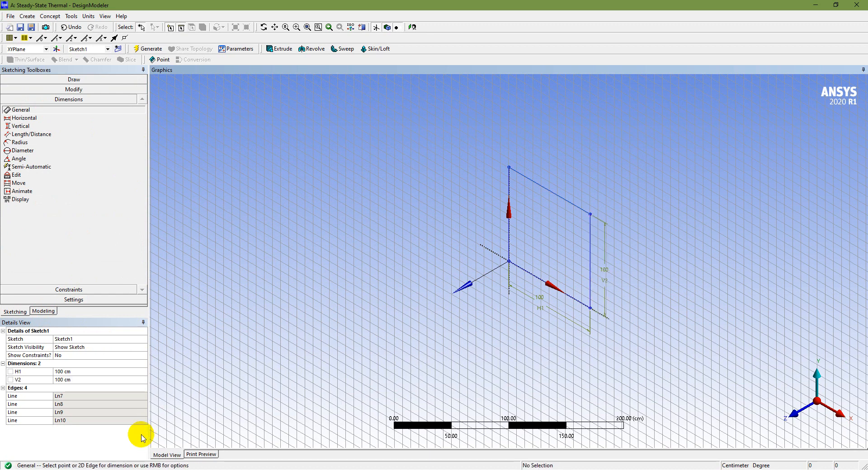
{"action": "left_click", "coordinate": [80, 374]}
{"action": "left_click", "coordinate": [78, 386]}
{"action": "left_click", "coordinate": [86, 372]}
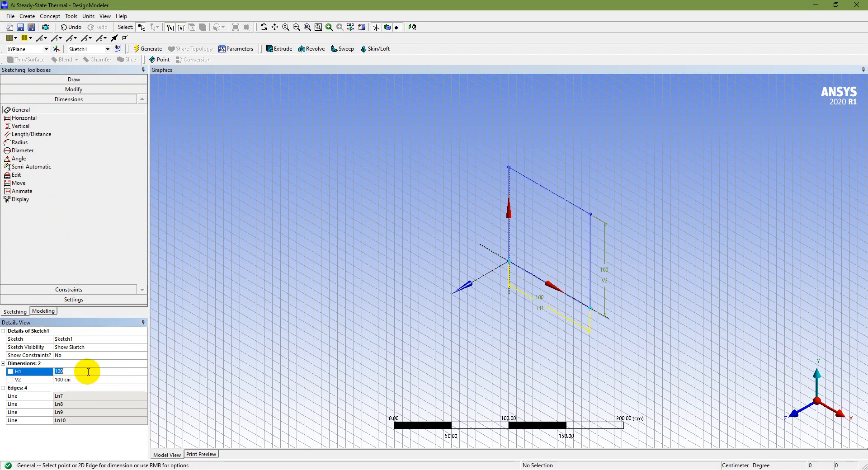
{"action": "left_click", "coordinate": [86, 381]}
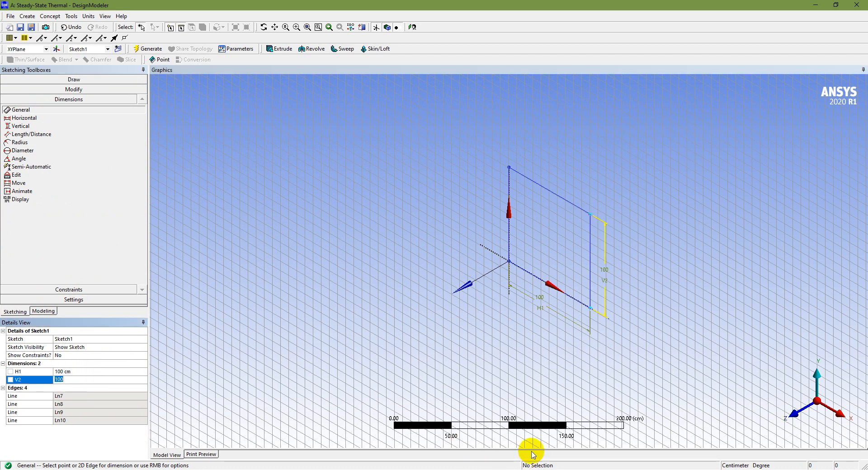
{"action": "left_click", "coordinate": [512, 469]}
- Start an extrusion of Sketch1 from the XYPlane, applying the sketch as geometry and leaving the direction vector at None (Normal)
{"action": "left_click", "coordinate": [41, 311]}
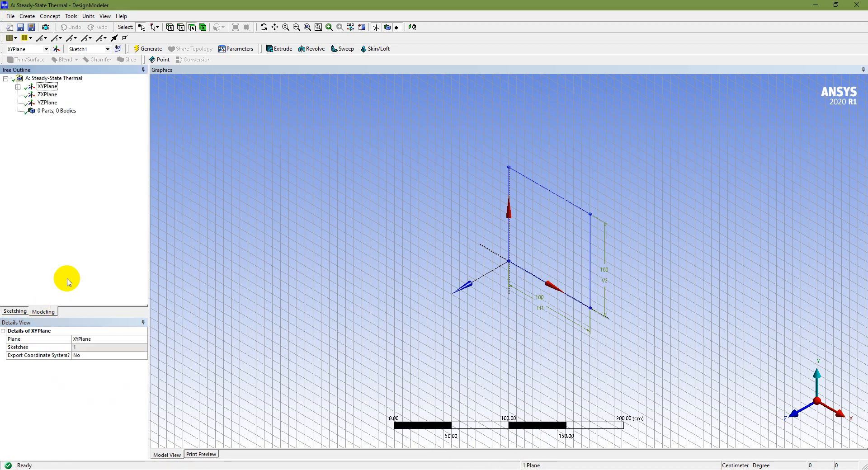
{"action": "left_click", "coordinate": [19, 87]}
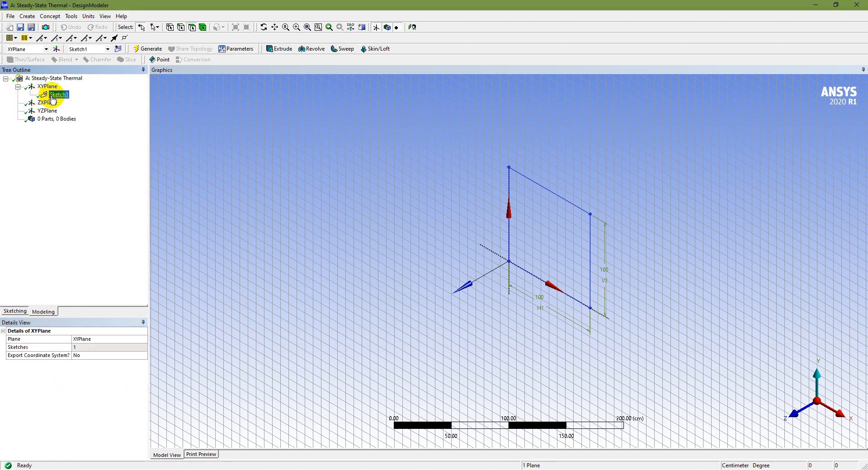
{"action": "left_click", "coordinate": [281, 49]}
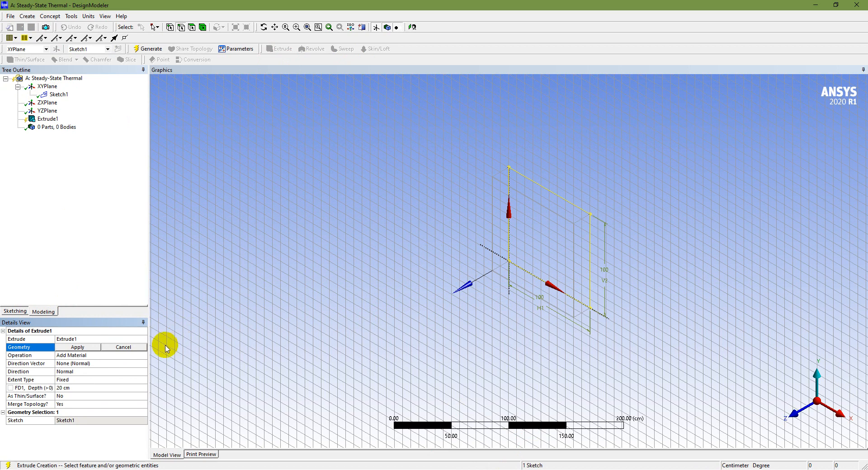
{"action": "left_click", "coordinate": [95, 364]}
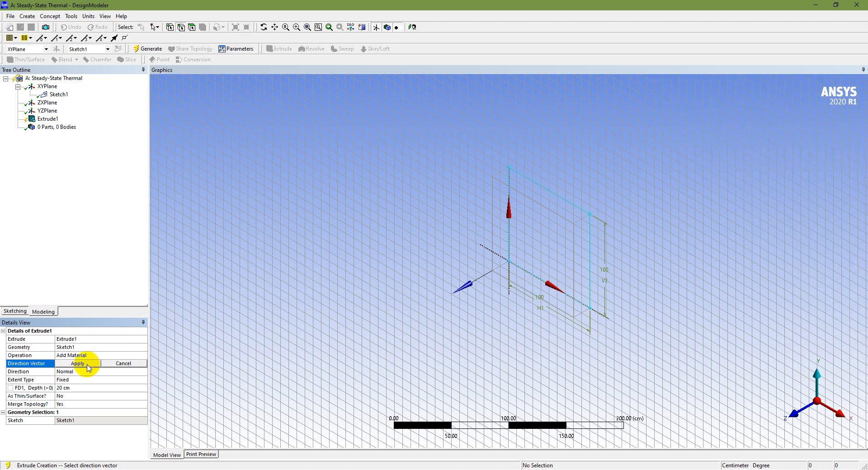
{"action": "left_click", "coordinate": [86, 364]}
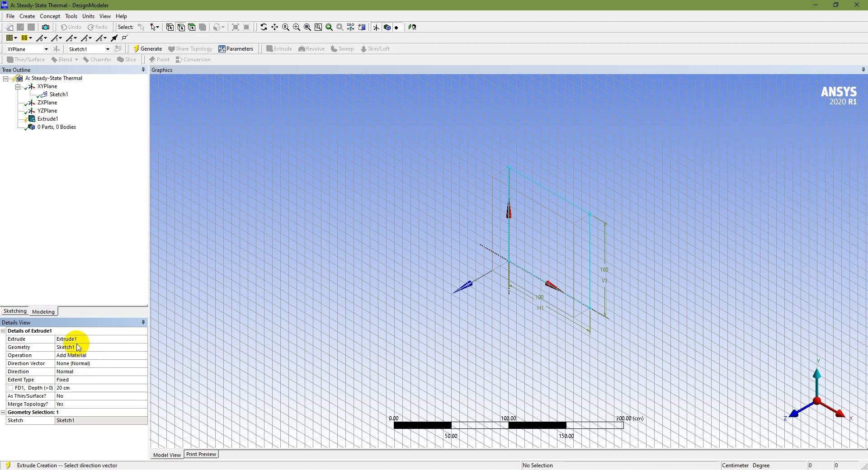
{"action": "left_click", "coordinate": [86, 348]}
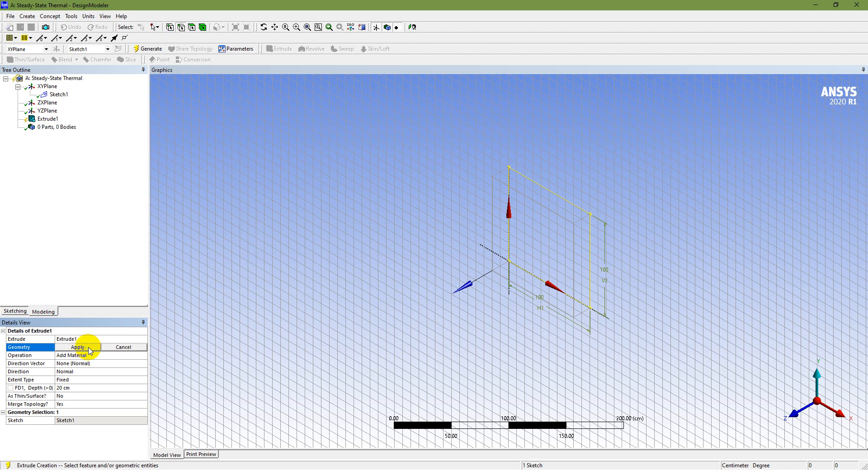
{"action": "left_click", "coordinate": [88, 348]}
- Set the extrusion depth of the slab to 10 cm
{"action": "left_click", "coordinate": [86, 390]}
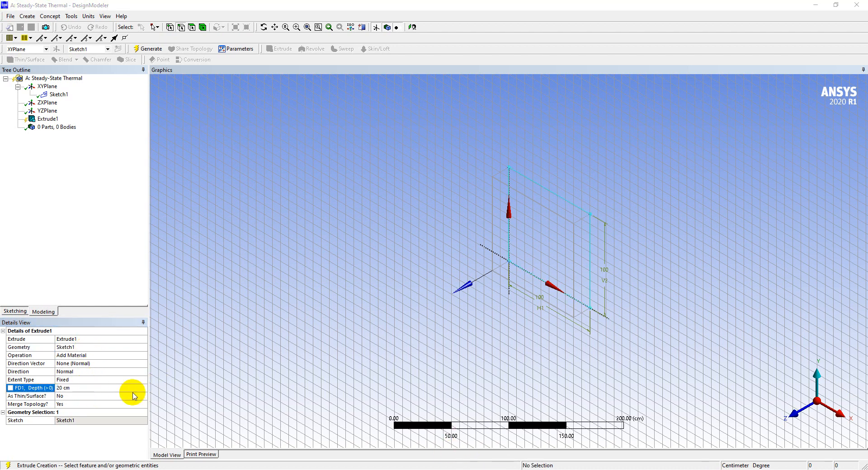
{"action": "left_click", "coordinate": [79, 389]}
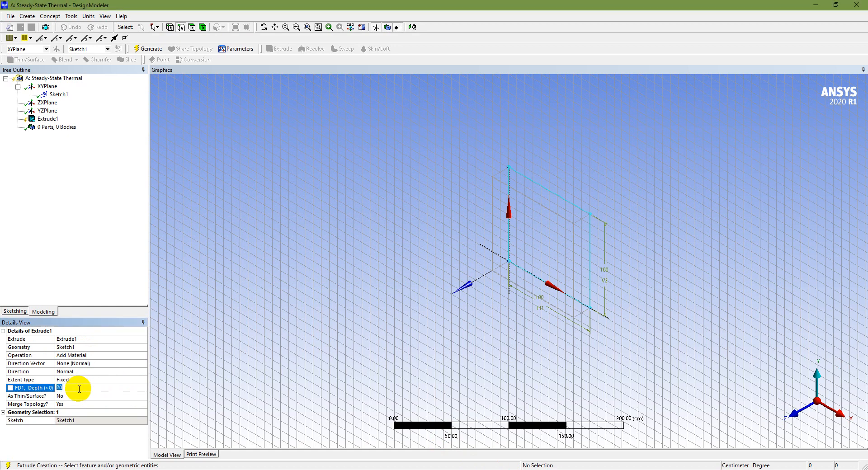
{"action": "type", "text": "10"}
{"action": "key", "text": "Return"}
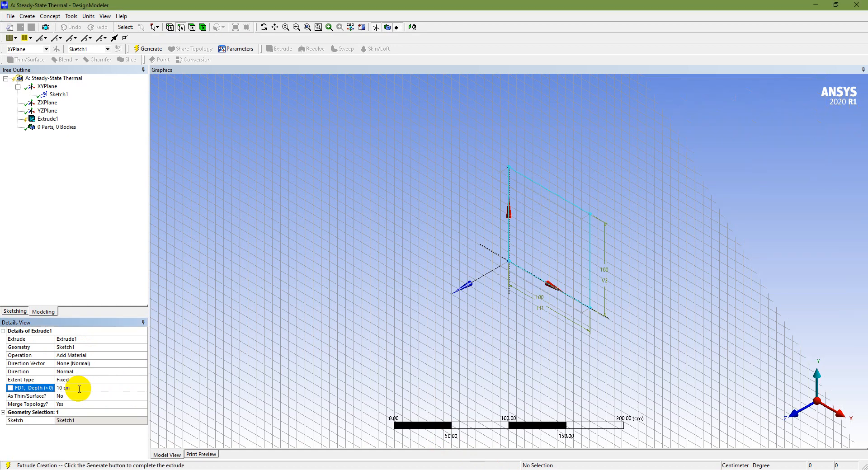
{"action": "left_click", "coordinate": [14, 312]}
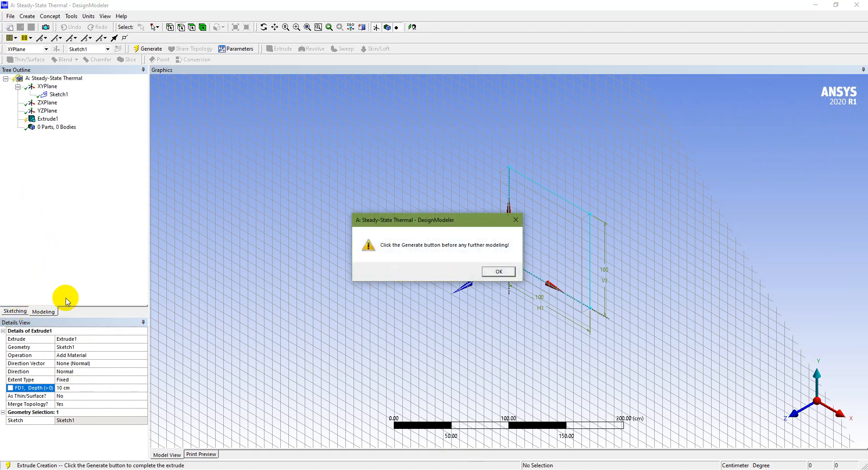
{"action": "left_click", "coordinate": [500, 272]}
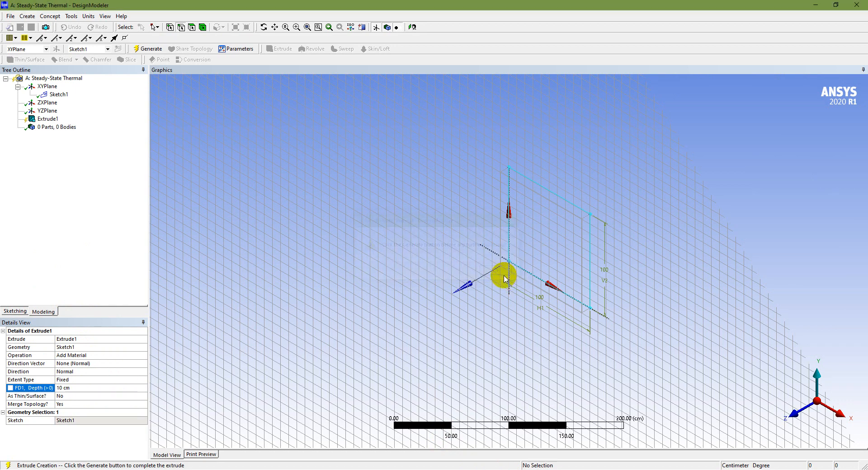
{"action": "left_click", "coordinate": [15, 311]}
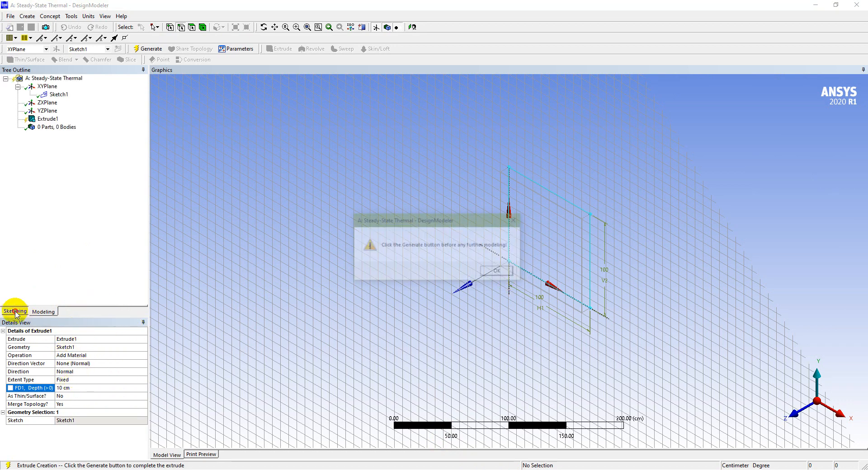
{"action": "left_click", "coordinate": [499, 271]}
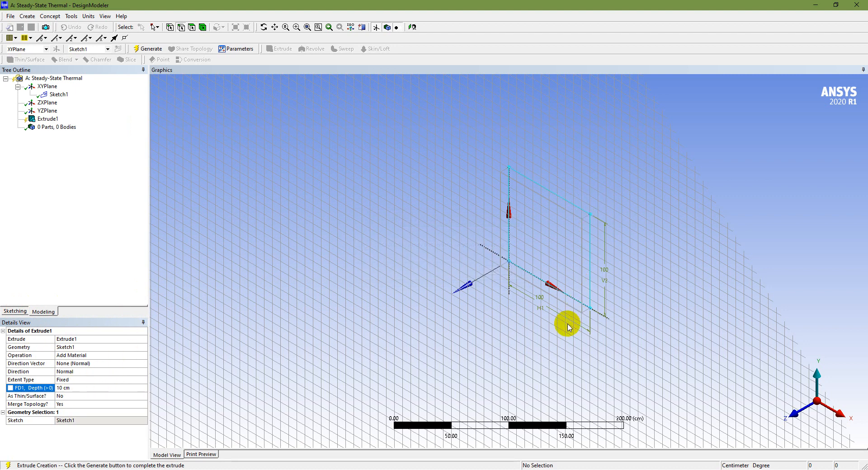
- Try the Reversed extrusion direction, check the preview looking along the X axis, and restore the Normal direction and isometric view
{"action": "left_click", "coordinate": [93, 364]}
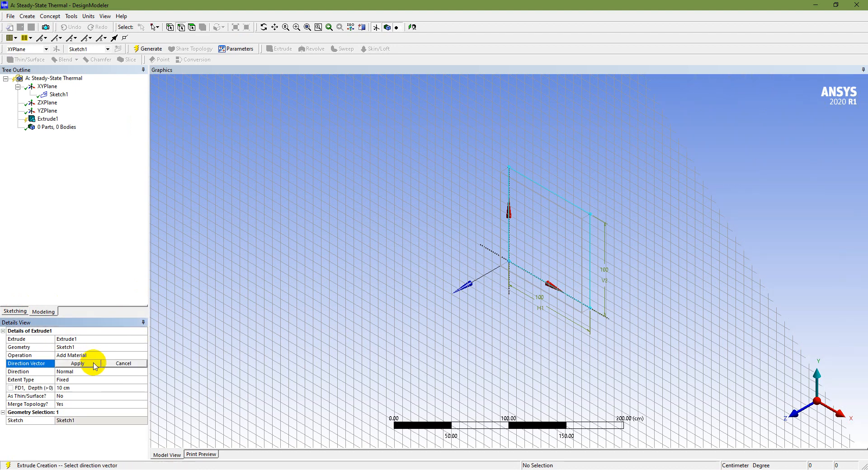
{"action": "left_click", "coordinate": [87, 365]}
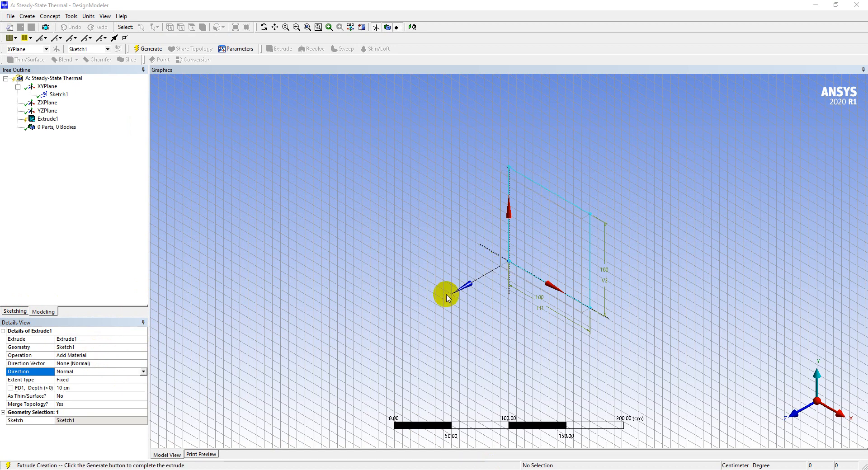
{"action": "left_click", "coordinate": [92, 373]}
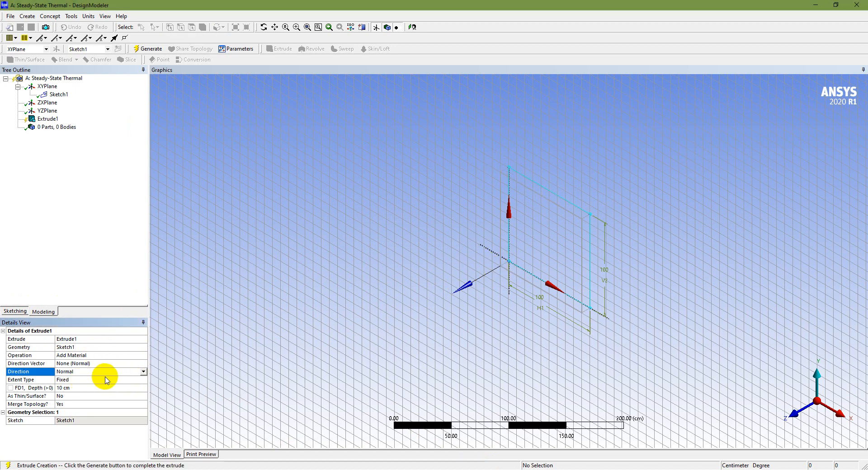
{"action": "left_click", "coordinate": [143, 372]}
{"action": "left_click", "coordinate": [121, 385]}
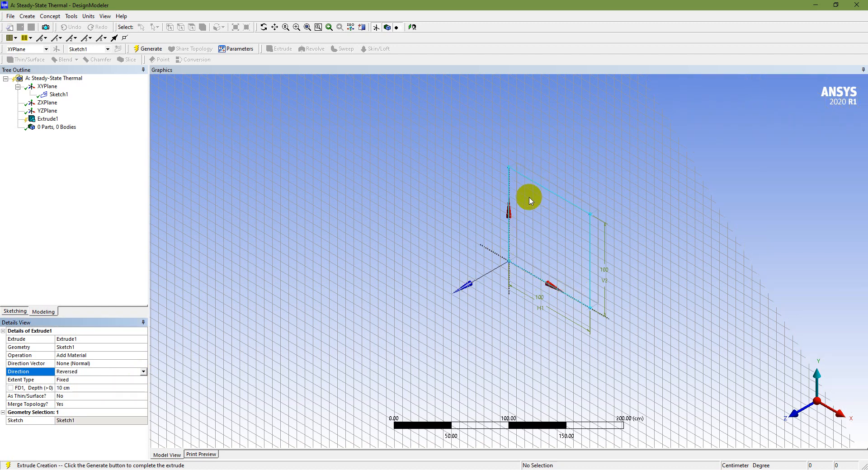
{"action": "left_click", "coordinate": [836, 422]}
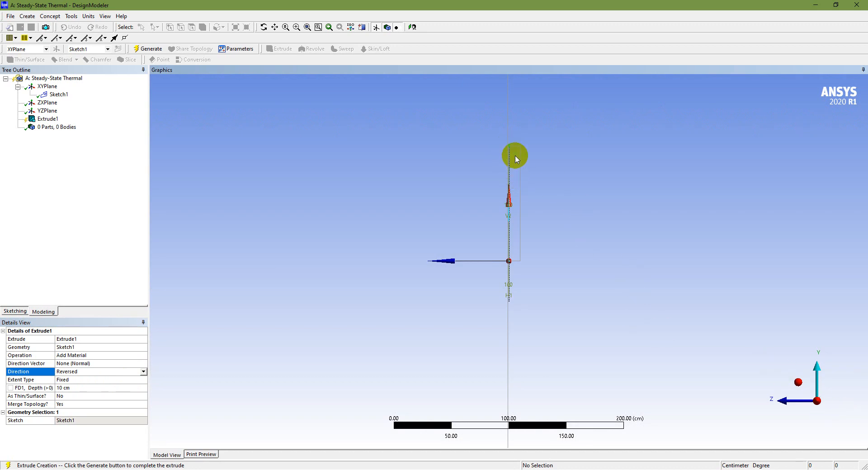
{"action": "scroll", "coordinate": [516, 158], "scroll_direction": "up", "scroll_amount": 2}
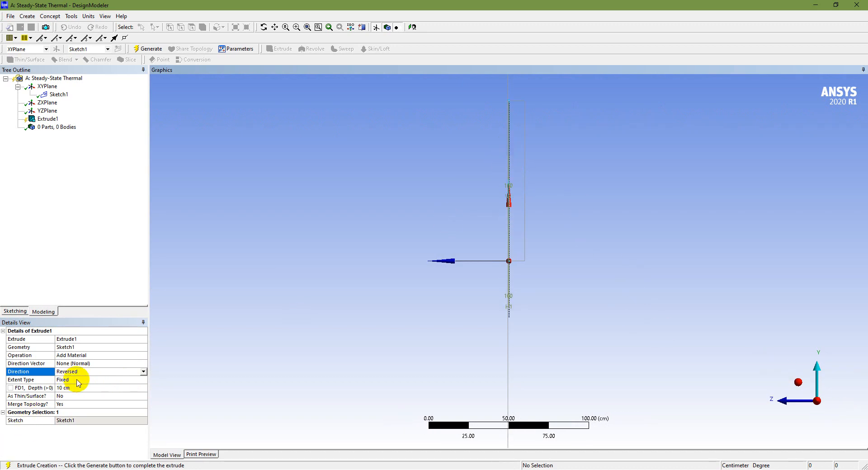
{"action": "left_click", "coordinate": [143, 372]}
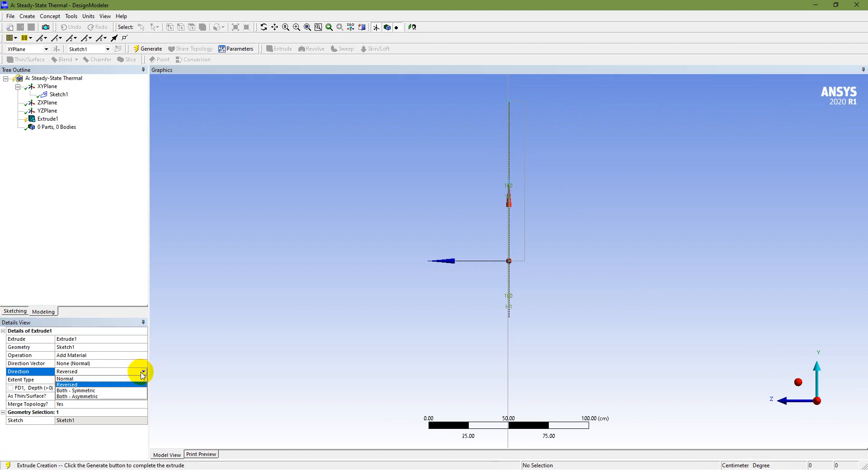
{"action": "left_click", "coordinate": [129, 379]}
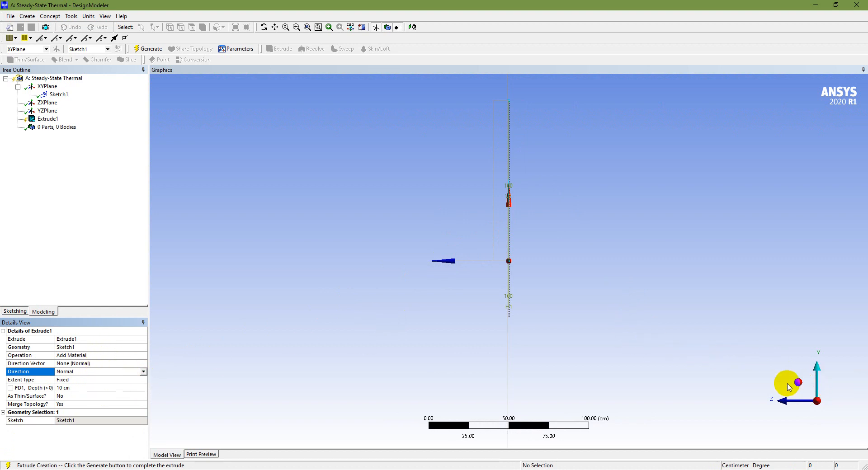
{"action": "left_click", "coordinate": [799, 383]}
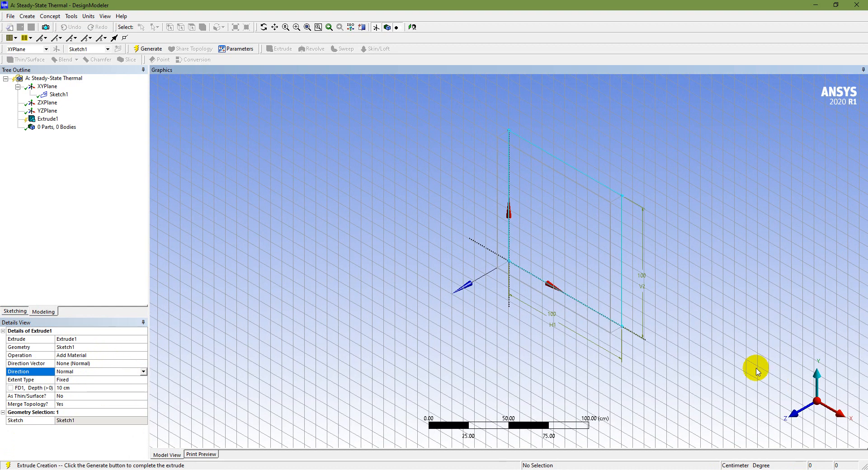
- Generate the extrusion of Sketch1 in the Normal direction to create the solid slab
{"action": "left_click", "coordinate": [101, 363]}
{"action": "left_click", "coordinate": [101, 339]}
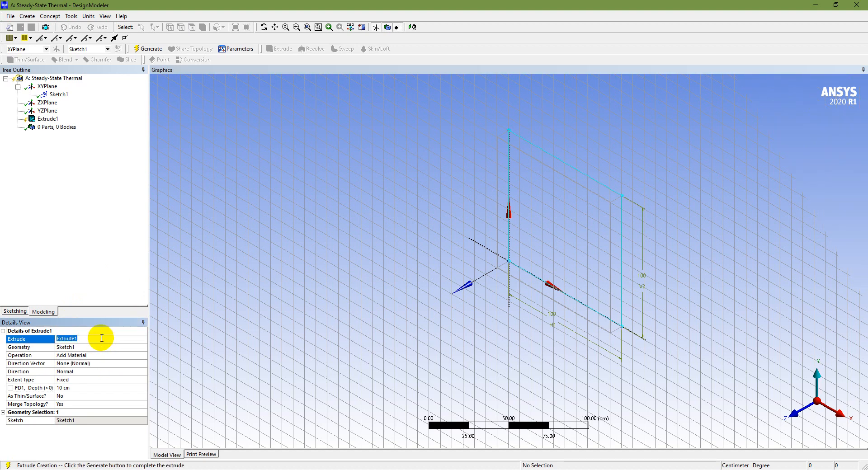
{"action": "left_click", "coordinate": [90, 363]}
{"action": "left_click", "coordinate": [90, 366]}
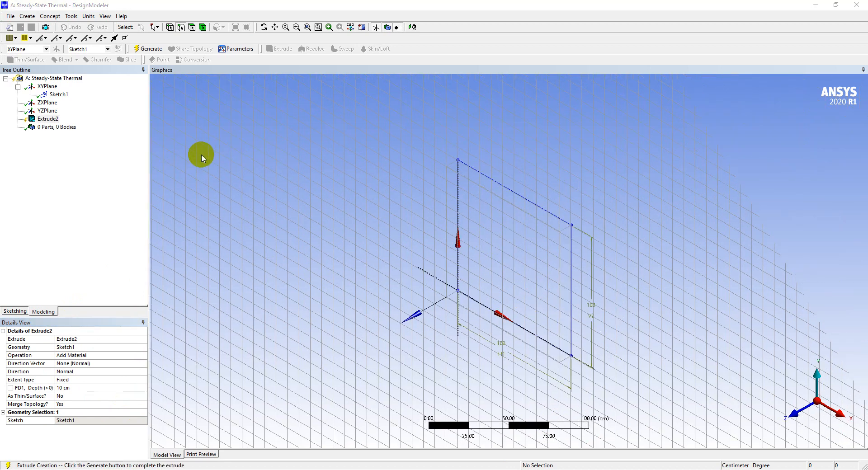
{"action": "left_click", "coordinate": [49, 118]}
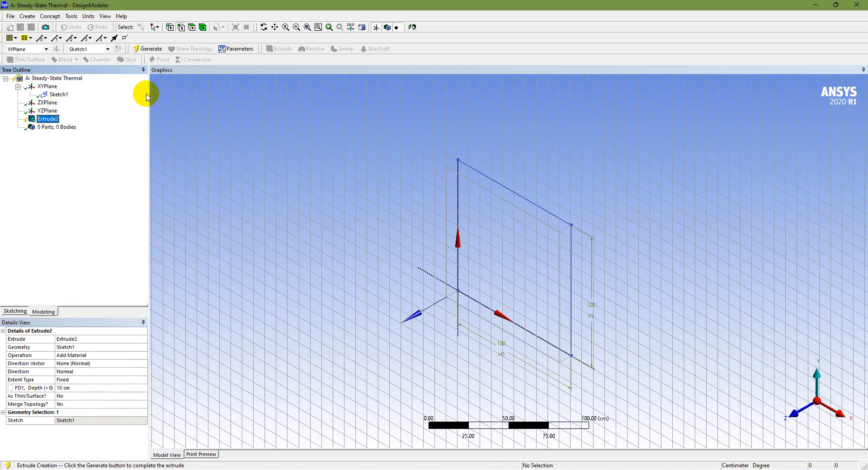
{"action": "left_click", "coordinate": [139, 50]}
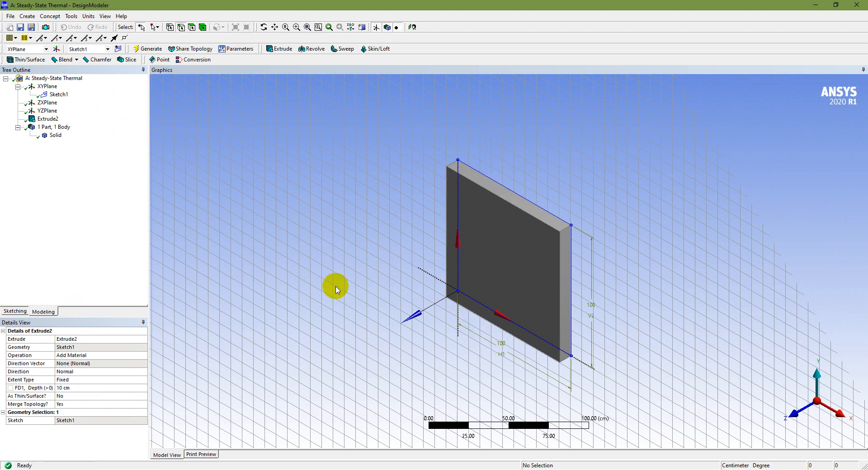
- Inspect the slab's sketch dimensions, its thickness viewed along the X axis, and the details of the solid body and extrusion
{"action": "left_click", "coordinate": [15, 312]}
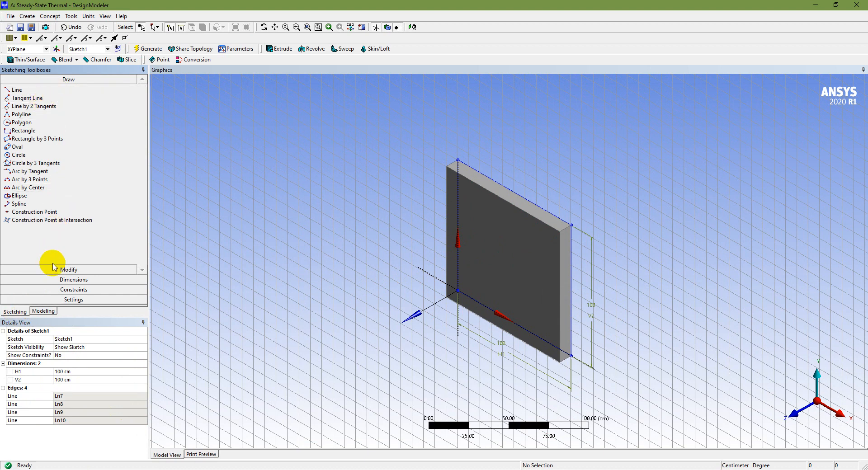
{"action": "left_click", "coordinate": [61, 280]}
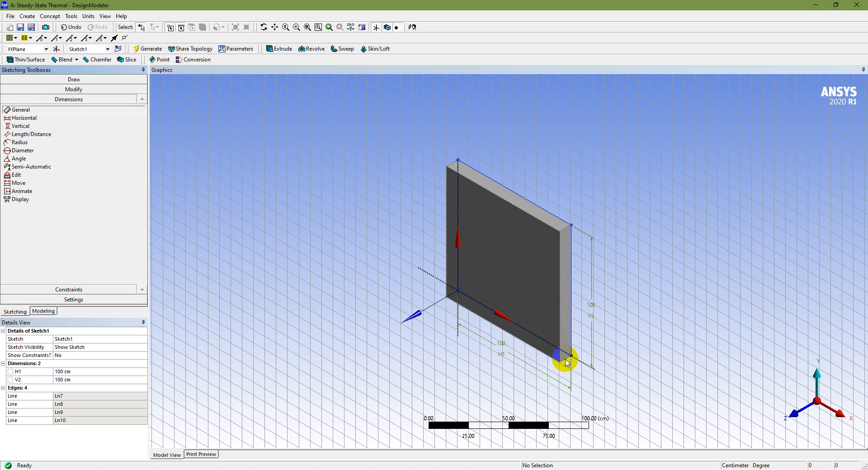
{"action": "left_click", "coordinate": [839, 413]}
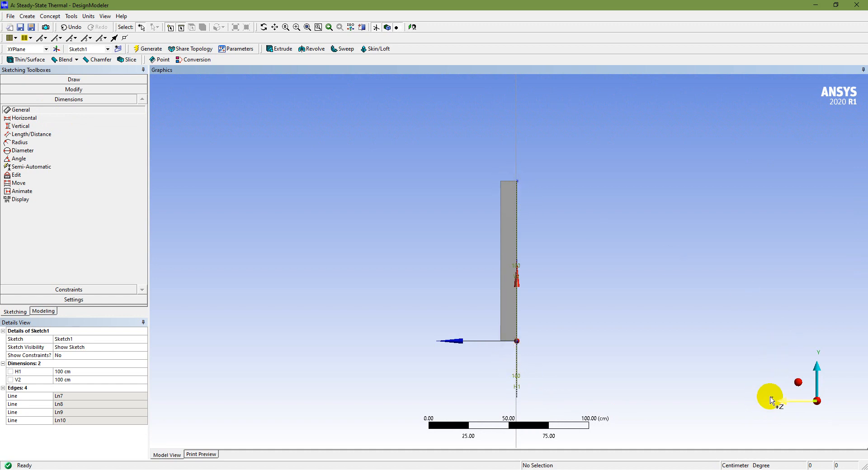
{"action": "left_click", "coordinate": [798, 385]}
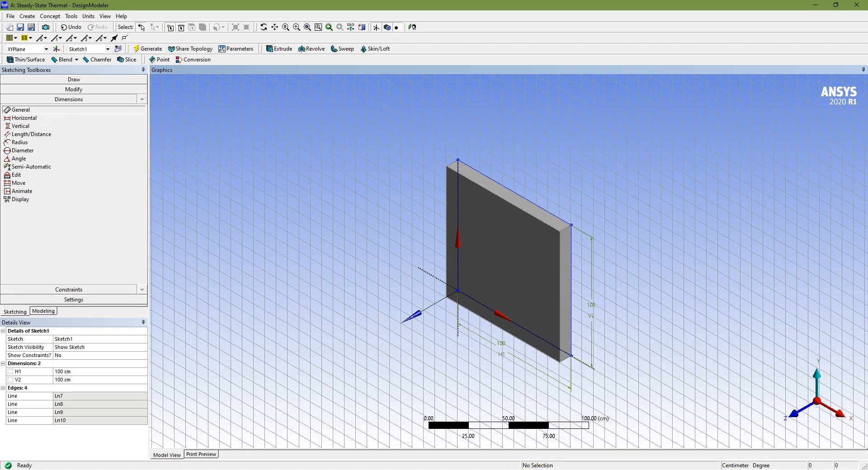
{"action": "left_click", "coordinate": [467, 215]}
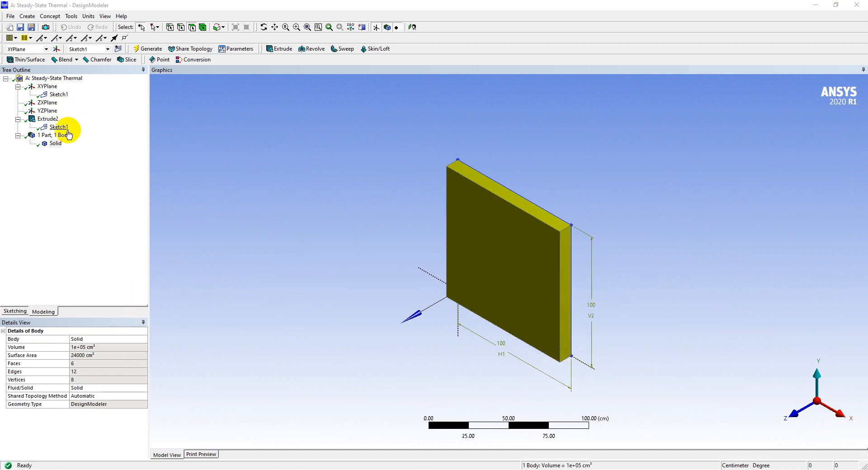
{"action": "left_click", "coordinate": [48, 119]}
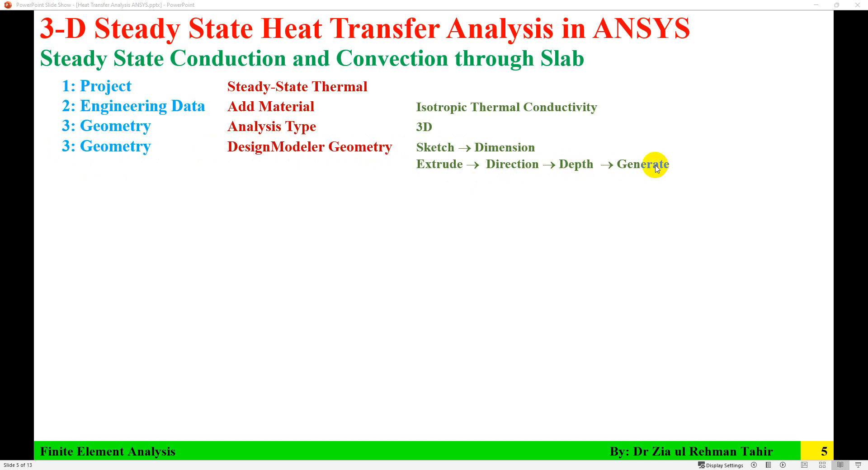
- Switch to the Workbench project and review the Engineering Data, Geometry and Model cells of the Steady-State Thermal system
{"action": "left_click", "coordinate": [350, 287]}
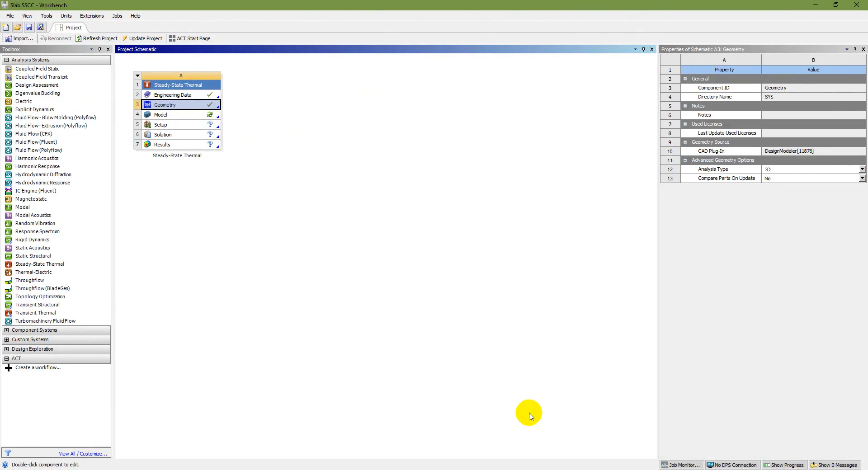
{"action": "left_click", "coordinate": [201, 96]}
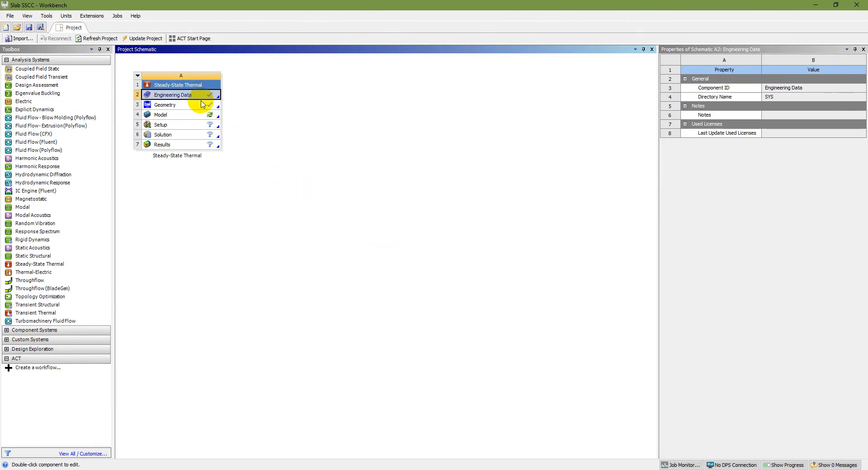
{"action": "left_click", "coordinate": [202, 104]}
{"action": "left_click", "coordinate": [197, 116]}
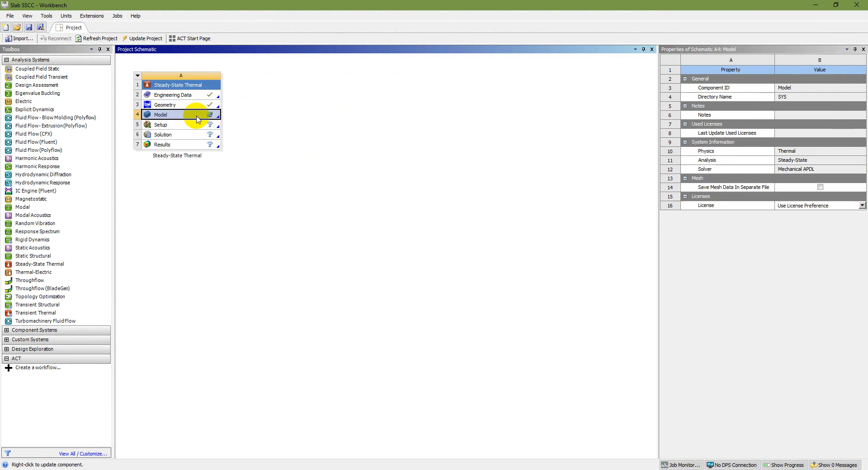
- Open the Model cell of the Steady-State Thermal system in Mechanical
{"action": "double_click", "coordinate": [201, 116]}
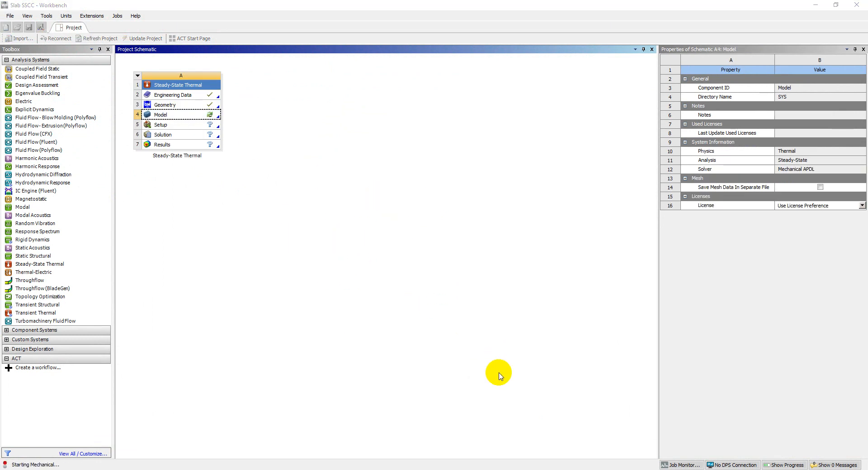
- In DesignModeler, rename the solid body as Slab and save the project
{"action": "left_click", "coordinate": [59, 144]}
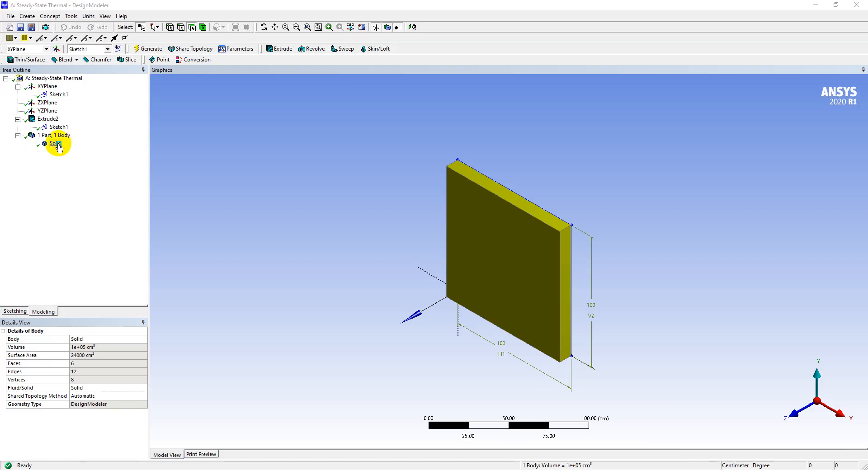
{"action": "right_click", "coordinate": [59, 146]}
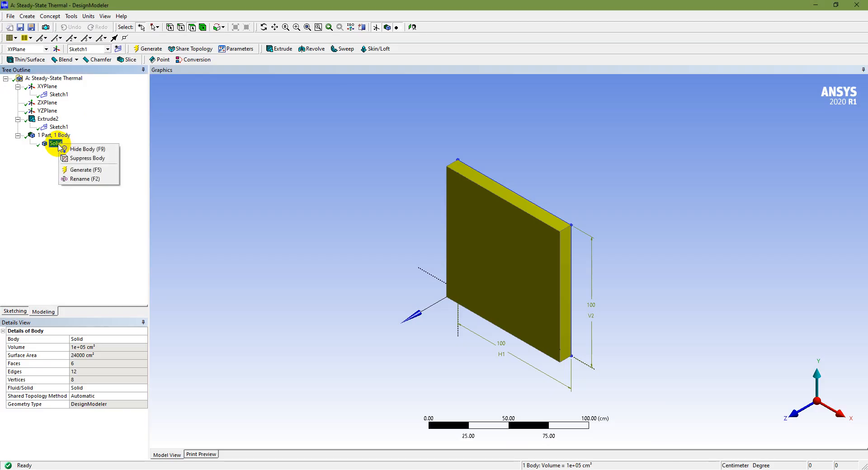
{"action": "left_click", "coordinate": [87, 178]}
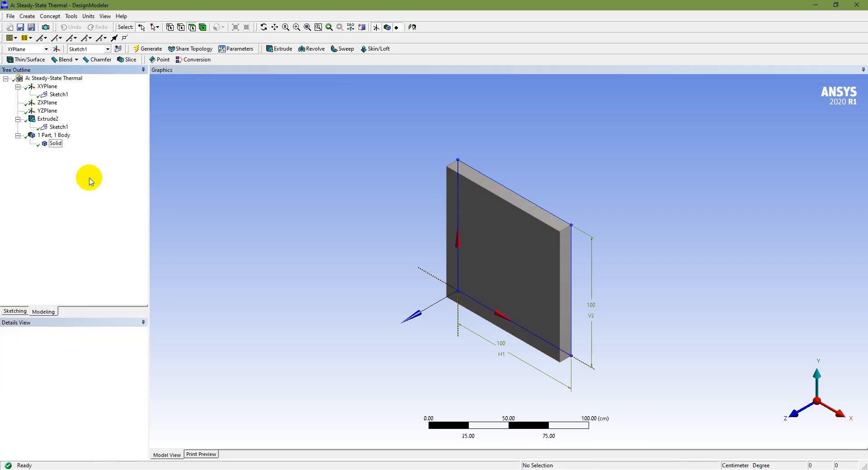
{"action": "right_click", "coordinate": [56, 147]}
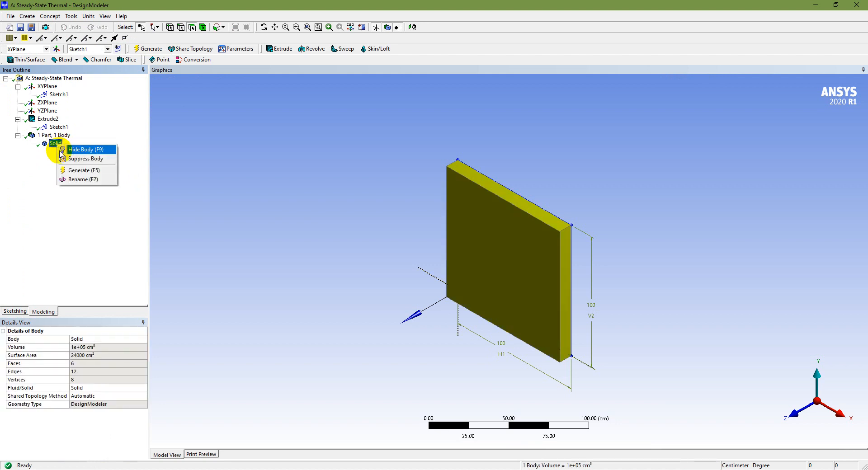
{"action": "left_click", "coordinate": [74, 179]}
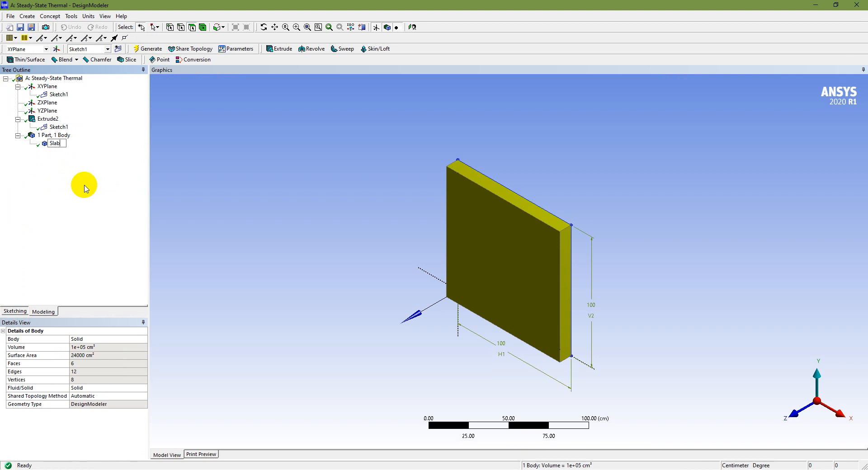
{"action": "type", "text": "Slab"}
{"action": "left_click", "coordinate": [20, 27]}
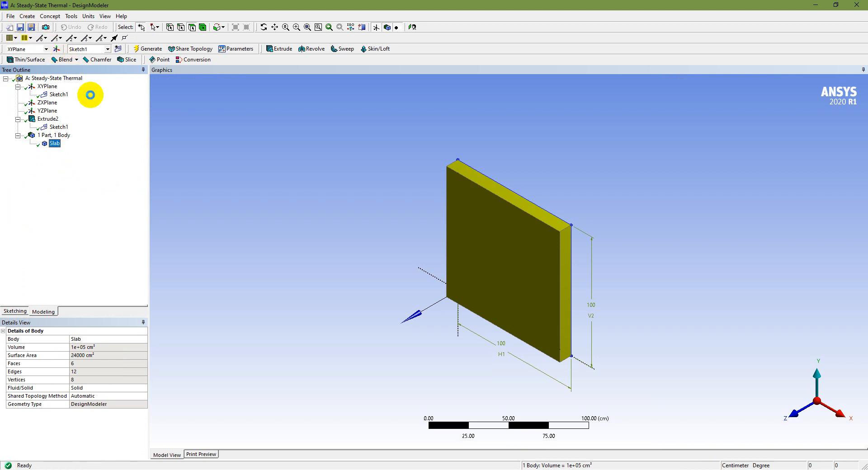
- Switch to Mechanical, consulting the PowerPoint slide on the Model stage, and expand the model's Geometry branch to access the Slab body
{"action": "left_click", "coordinate": [509, 469]}
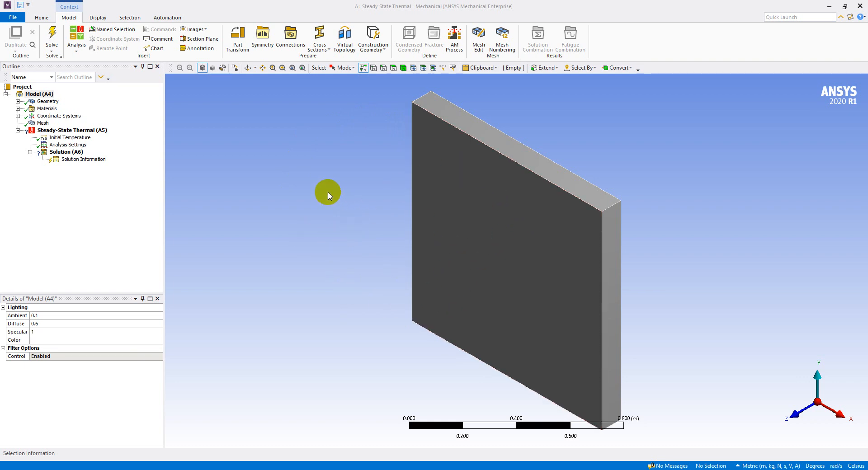
{"action": "key", "text": "alt+Tab"}
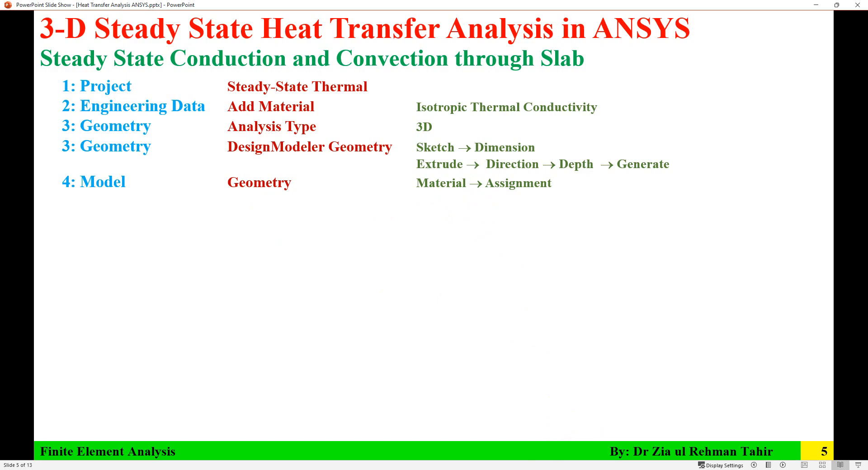
{"action": "key", "text": "alt+Tab"}
{"action": "left_click", "coordinate": [17, 102]}
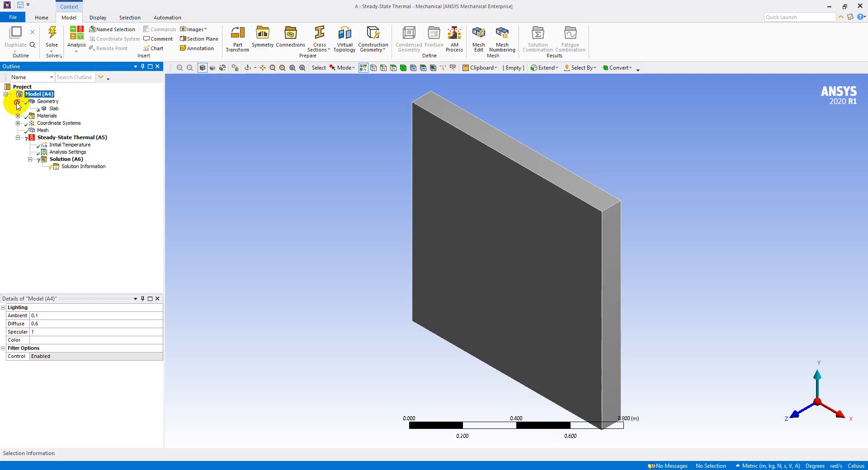
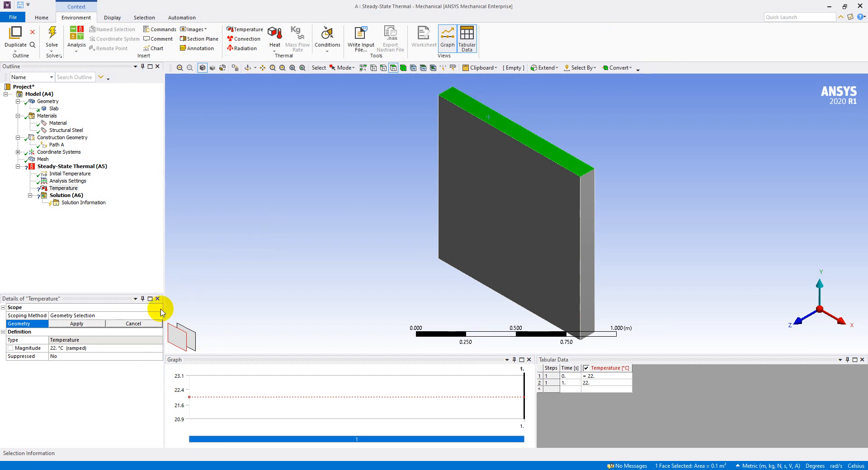
- Apply a 250 °C temperature to the slab's top face and rename the load as Top
{"action": "left_click", "coordinate": [77, 323]}
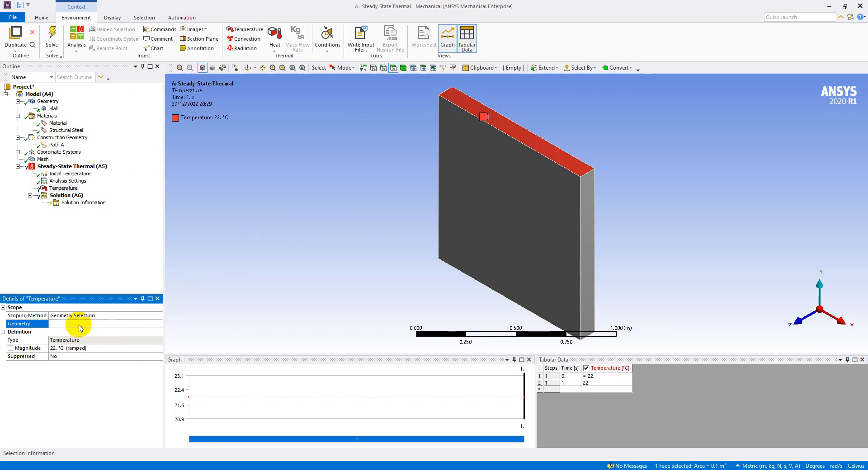
{"action": "left_click", "coordinate": [82, 348]}
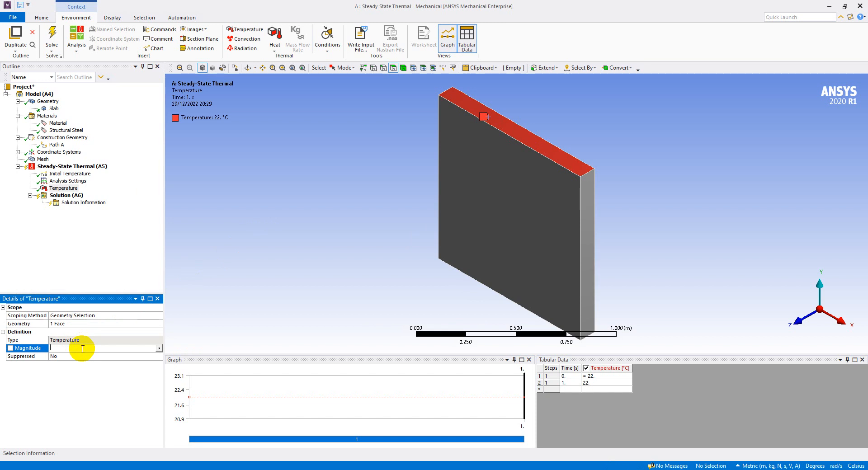
{"action": "key", "text": "Return"}
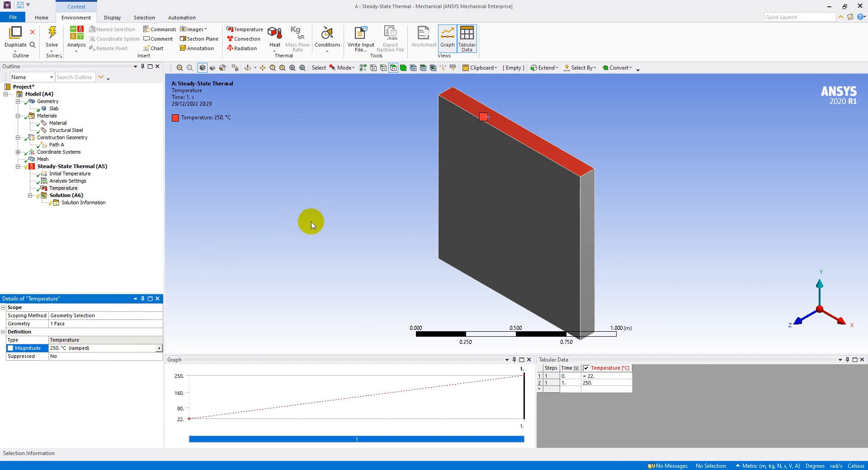
{"action": "left_click", "coordinate": [64, 188]}
{"action": "right_click", "coordinate": [71, 192]}
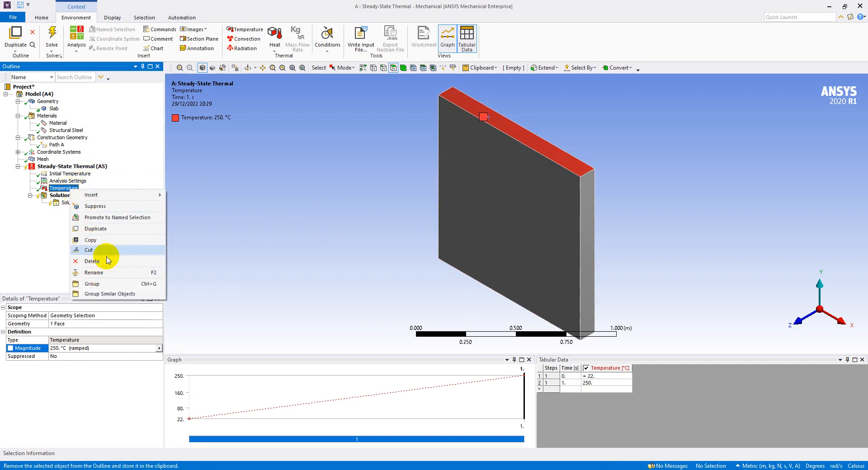
{"action": "left_click", "coordinate": [103, 273]}
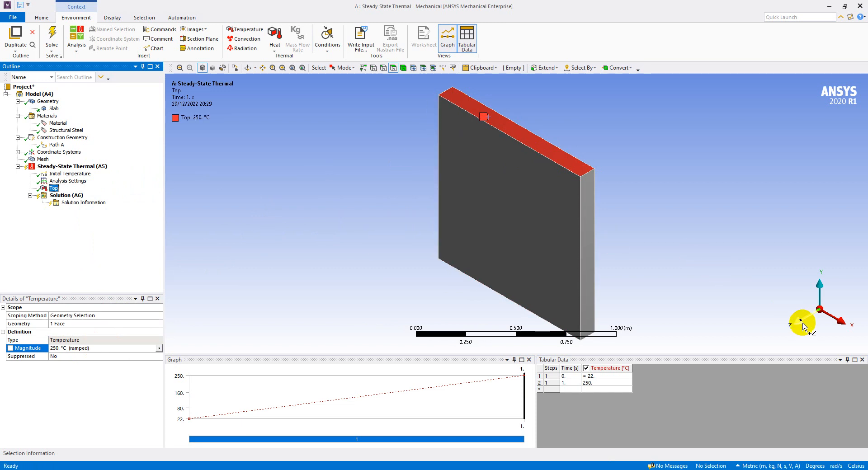
- Add a second temperature load to the steady-state thermal analysis and rename it as Left
{"action": "left_click", "coordinate": [804, 327]}
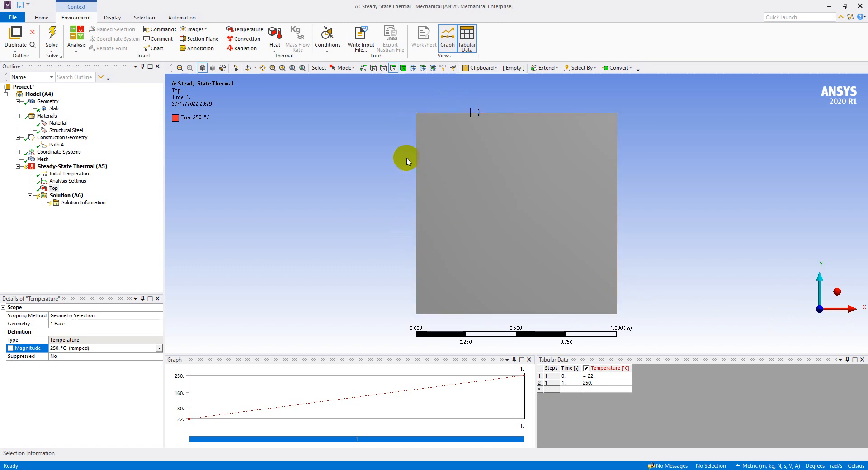
{"action": "left_click", "coordinate": [247, 30]}
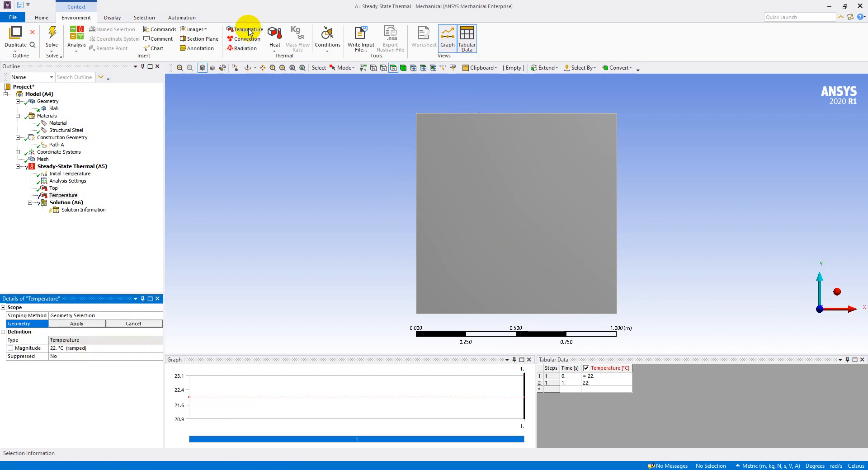
{"action": "left_click", "coordinate": [71, 196]}
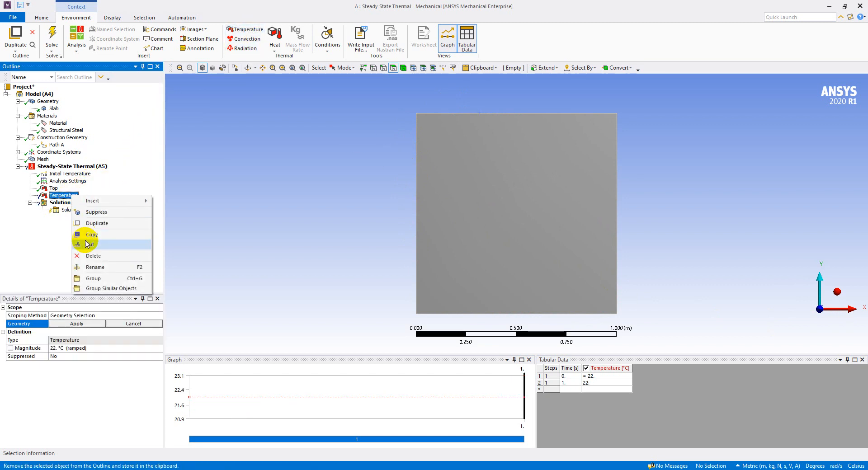
{"action": "left_click", "coordinate": [105, 267]}
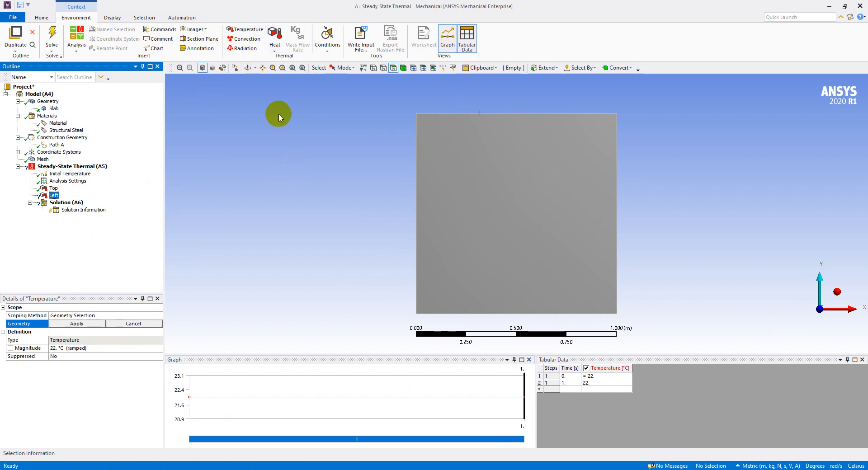
- Scope the Left load to the slab's left side face and set its temperature to 40 °C
{"action": "left_click", "coordinate": [245, 68]}
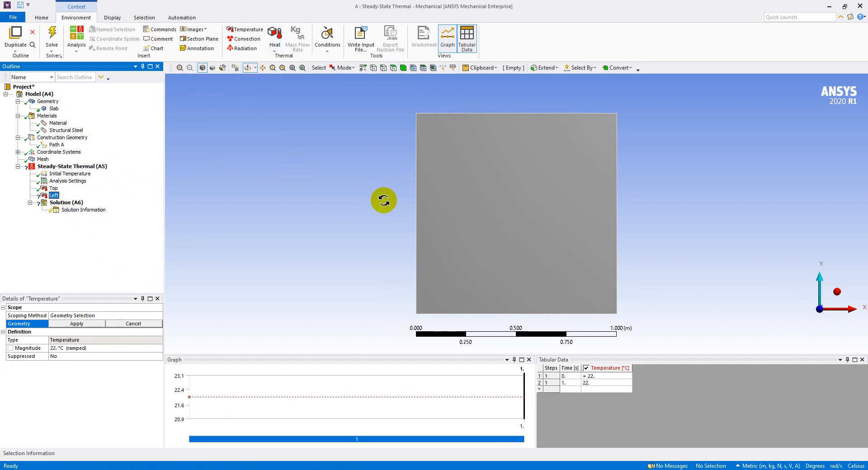
{"action": "left_click_drag", "start_coordinate": [382, 199], "coordinate": [465, 196]}
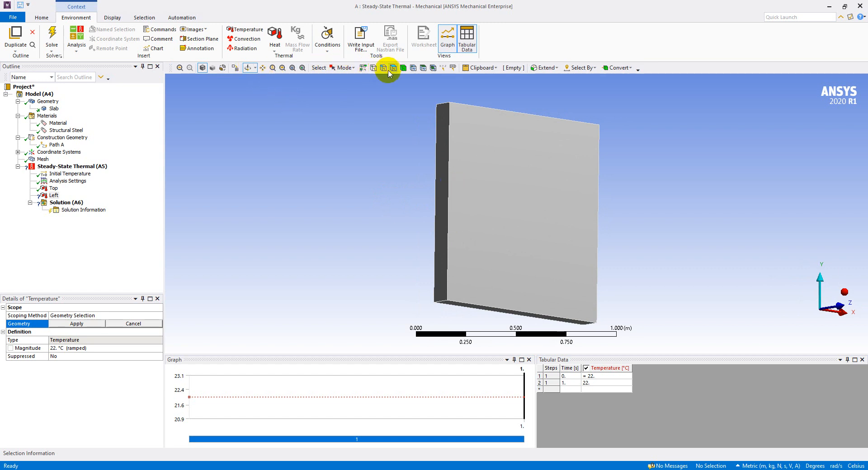
{"action": "left_click", "coordinate": [443, 167]}
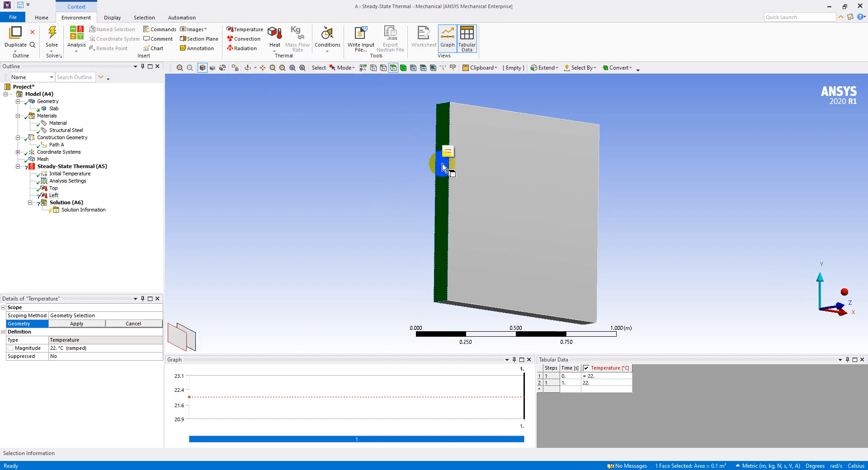
{"action": "left_click", "coordinate": [76, 324]}
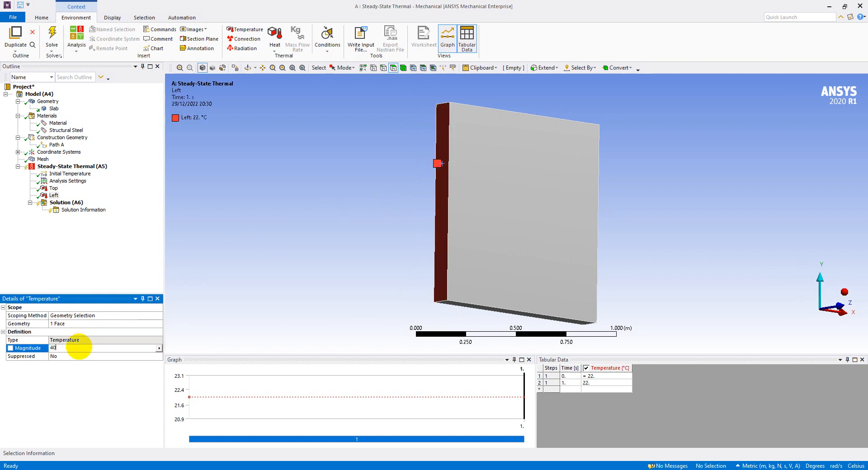
{"action": "key", "text": "Return"}
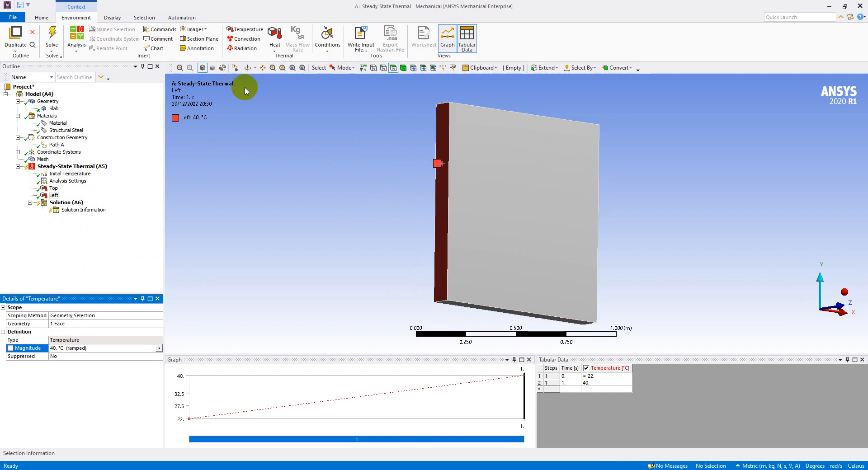
- Review the Top and Left temperature loads to check which slab face each one acts on
{"action": "left_click", "coordinate": [250, 69]}
{"action": "mouse_move", "coordinate": [360, 113]}
{"action": "left_mouse_down"}
{"action": "mouse_move", "coordinate": [403, 180]}
{"action": "mouse_move", "coordinate": [467, 126]}
{"action": "mouse_move", "coordinate": [491, 140]}
{"action": "left_mouse_up"}
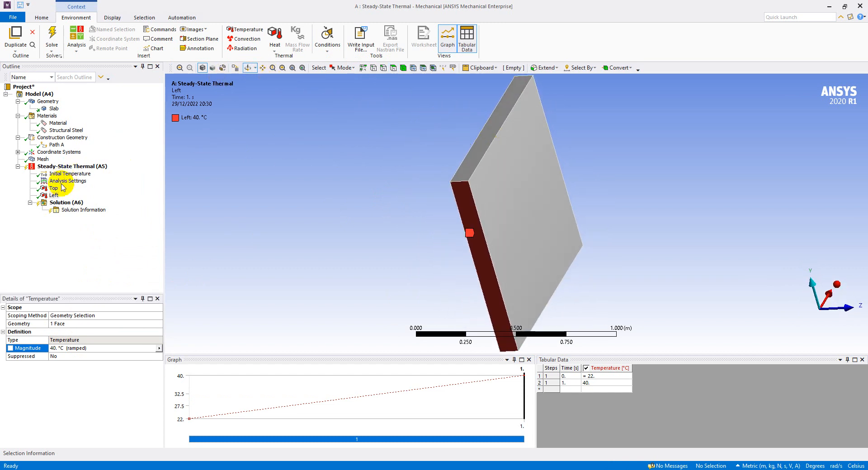
{"action": "left_click", "coordinate": [54, 188]}
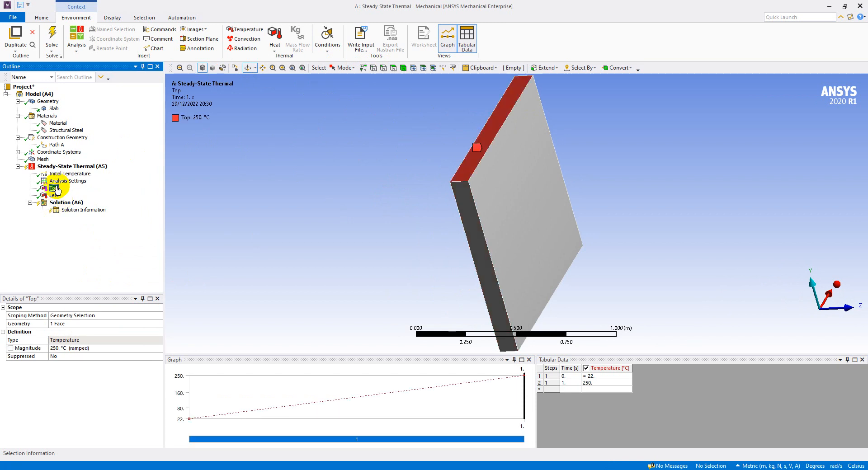
{"action": "left_click", "coordinate": [55, 196]}
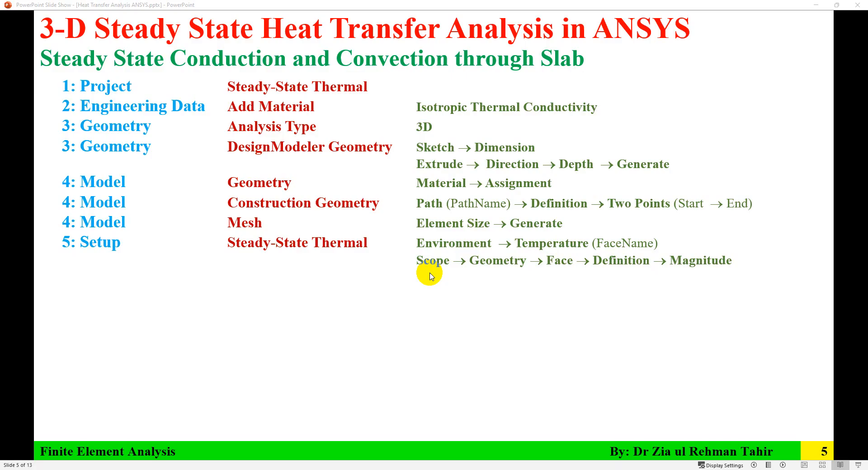
{"action": "left_click", "coordinate": [432, 274]}
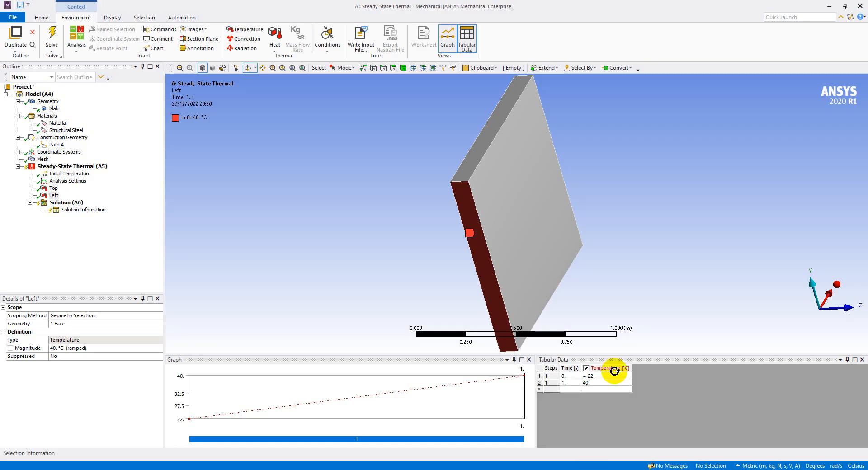
{"action": "left_click", "coordinate": [837, 284]}
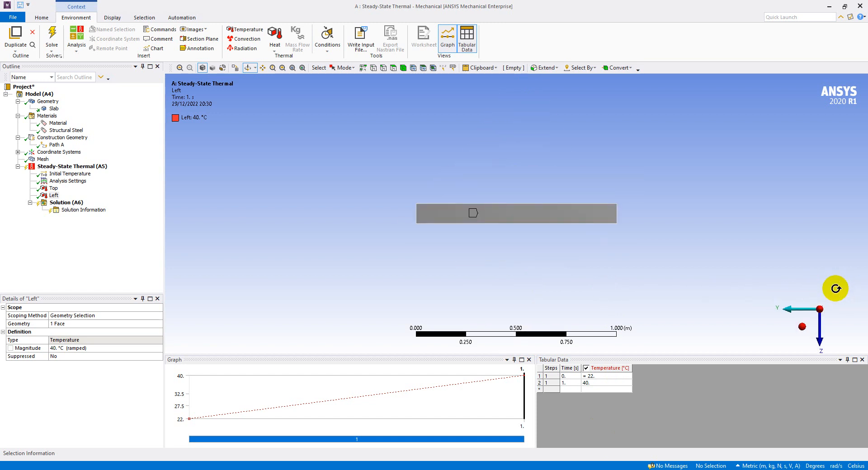
{"action": "left_click", "coordinate": [802, 327]}
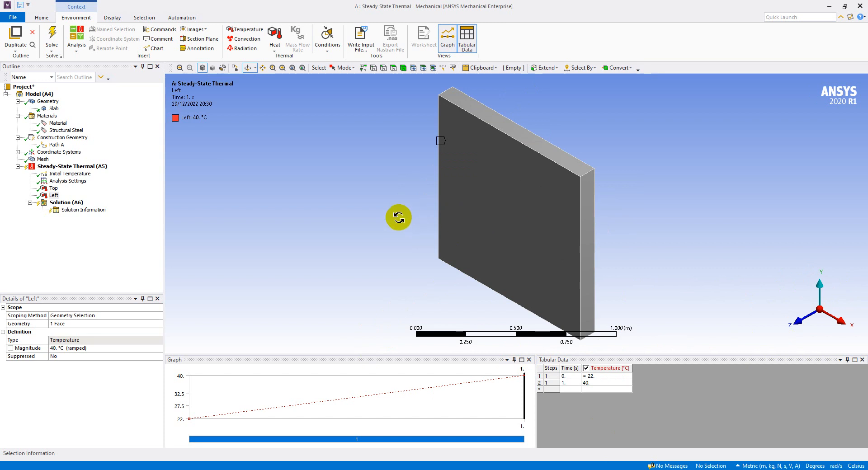
- Add a convection load to the steady-state thermal analysis and rename it as RightBottom
{"action": "left_click_drag", "start_coordinate": [595, 166], "coordinate": [574, 128]}
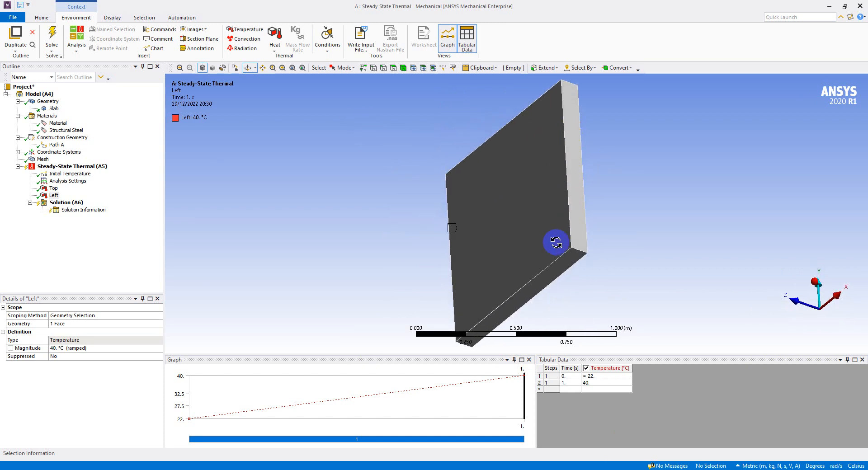
{"action": "left_click", "coordinate": [246, 39]}
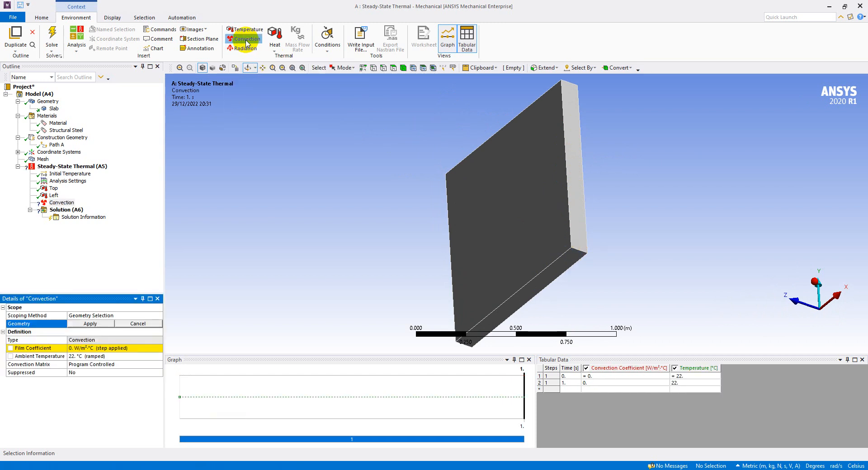
{"action": "left_click", "coordinate": [60, 205]}
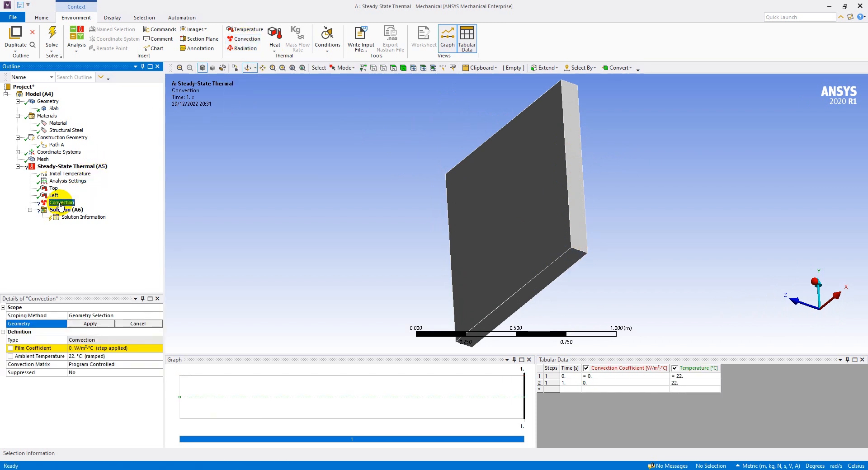
{"action": "right_click", "coordinate": [60, 205]}
{"action": "left_click", "coordinate": [93, 280]}
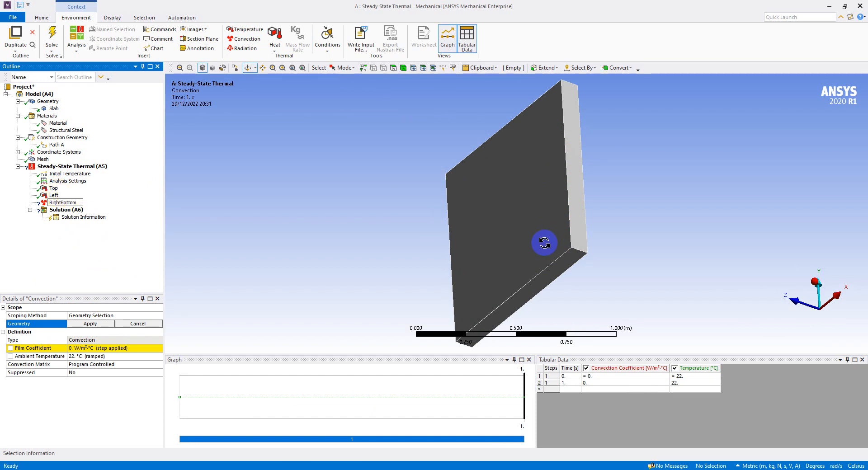
- Scope the RightBottom convection to the slab's right side face and bottom face
{"action": "left_click", "coordinate": [393, 67]}
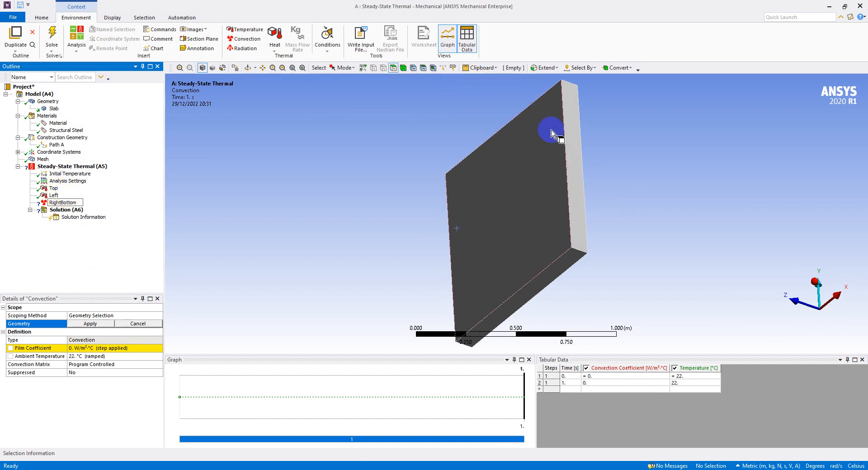
{"action": "left_click", "coordinate": [577, 205]}
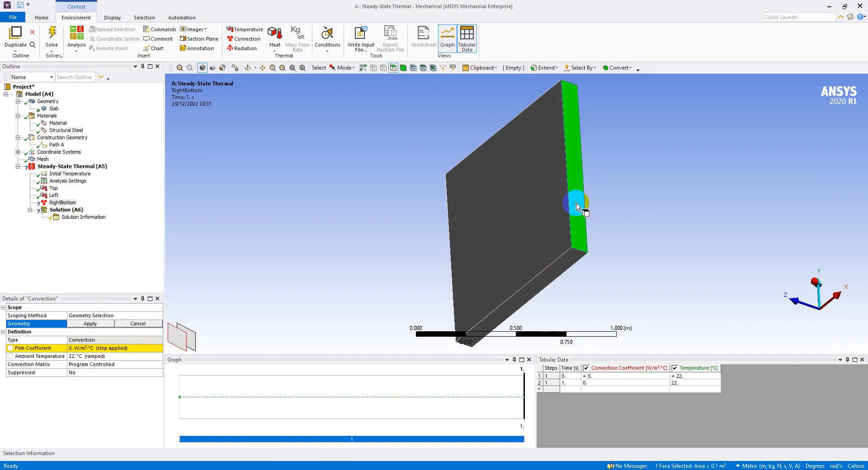
{"action": "left_click", "coordinate": [562, 262], "text": "ctrl"}
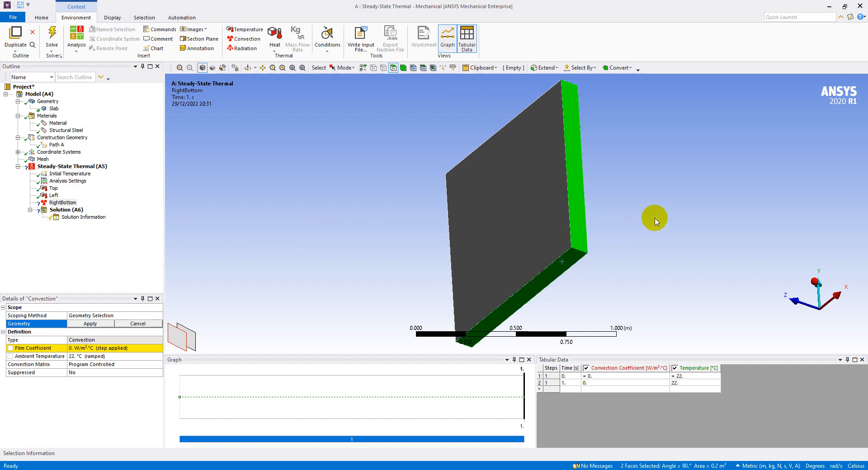
{"action": "left_click", "coordinate": [108, 326]}
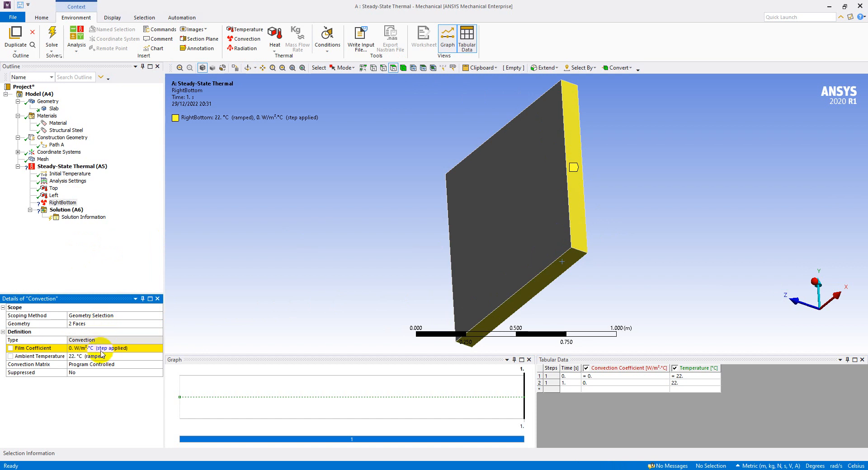
- Set the RightBottom convection's film coefficient to 60 W/m²·°C and its ambient temperature to 40 °C
{"action": "left_click", "coordinate": [106, 347]}
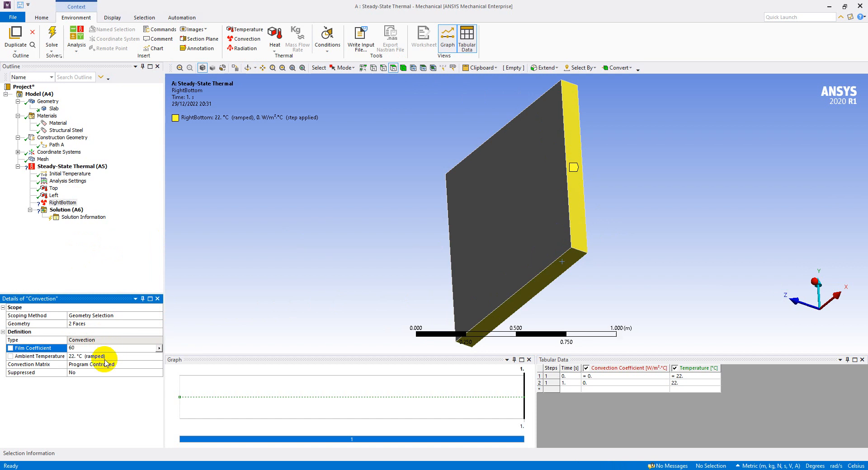
{"action": "left_click", "coordinate": [105, 359]}
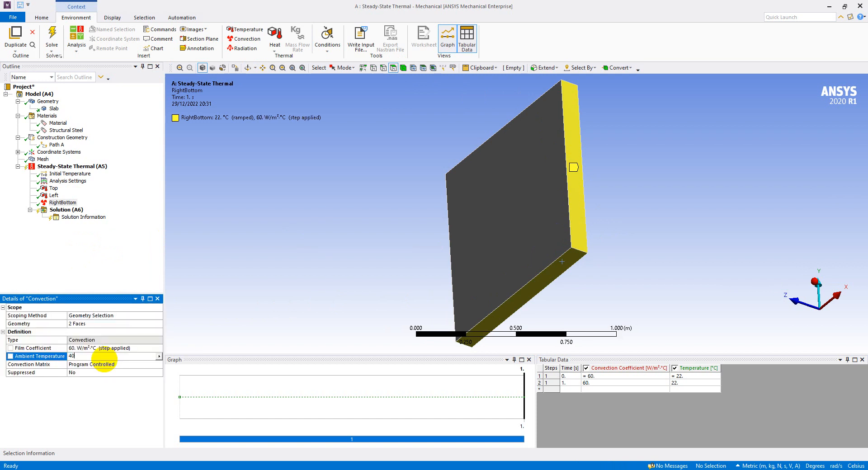
{"action": "type", "text": "40"}
{"action": "key", "text": "Return"}
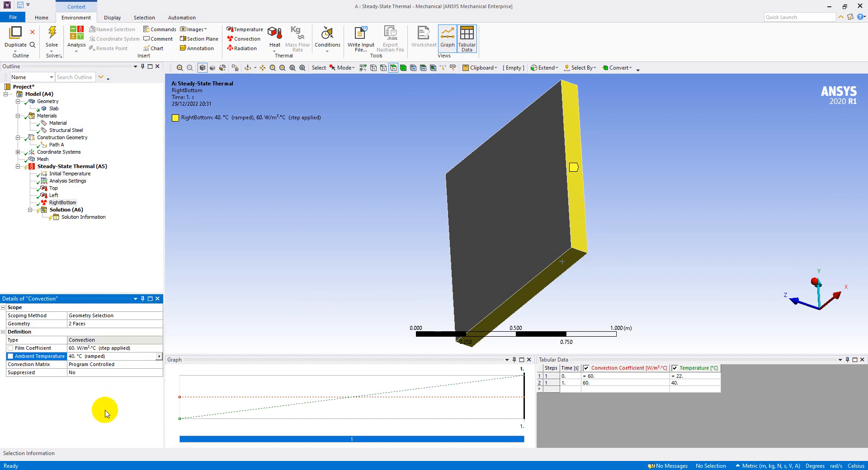
- Display the Top, Left and RightBottom loads together and inspect their placement on the slab
{"action": "left_click", "coordinate": [813, 282]}
{"action": "left_click", "coordinate": [803, 327]}
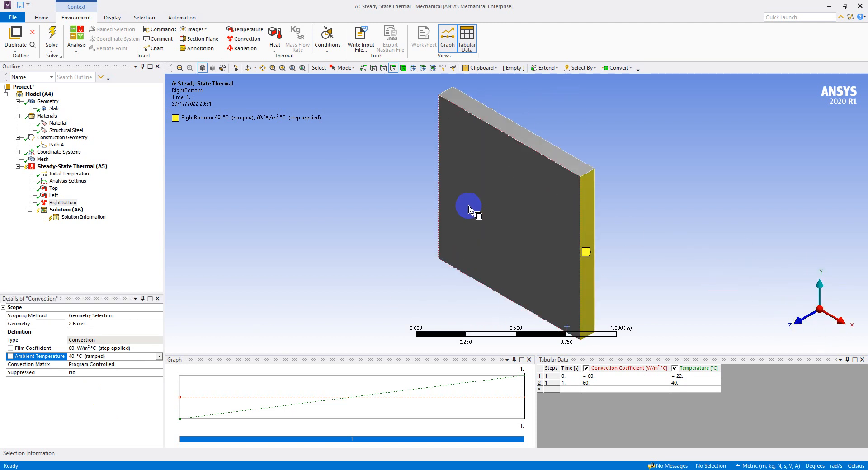
{"action": "left_click", "coordinate": [52, 188], "text": "shift"}
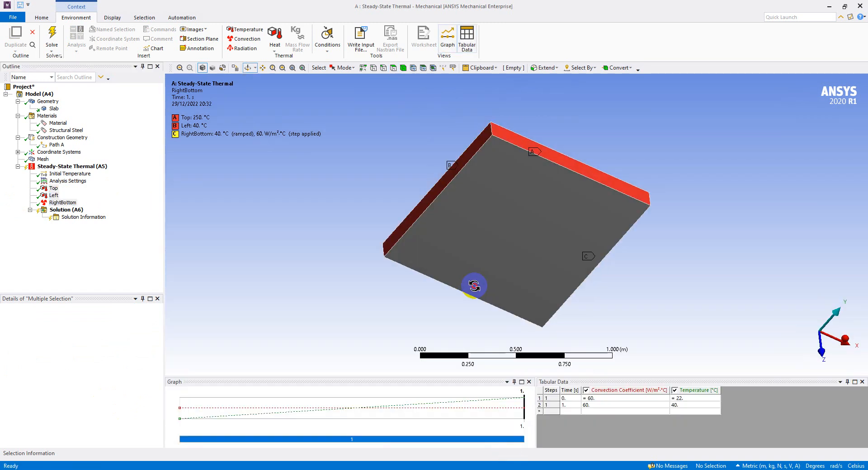
{"action": "left_click_drag", "start_coordinate": [471, 286], "coordinate": [520, 201]}
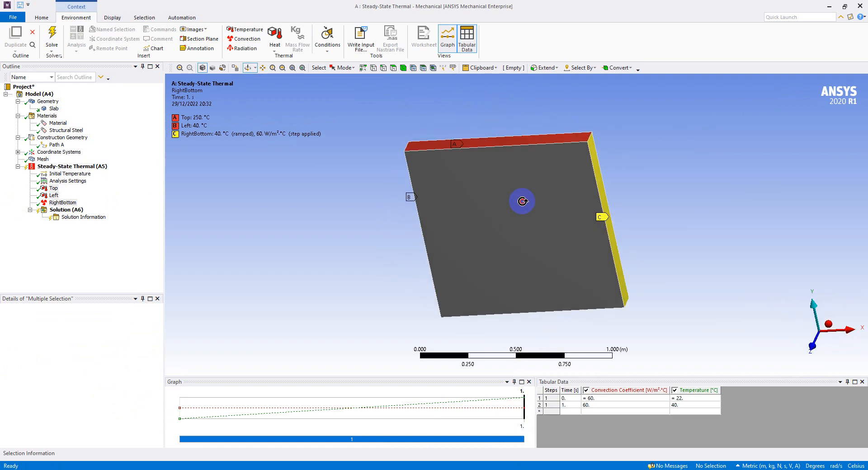
{"action": "left_click", "coordinate": [826, 324]}
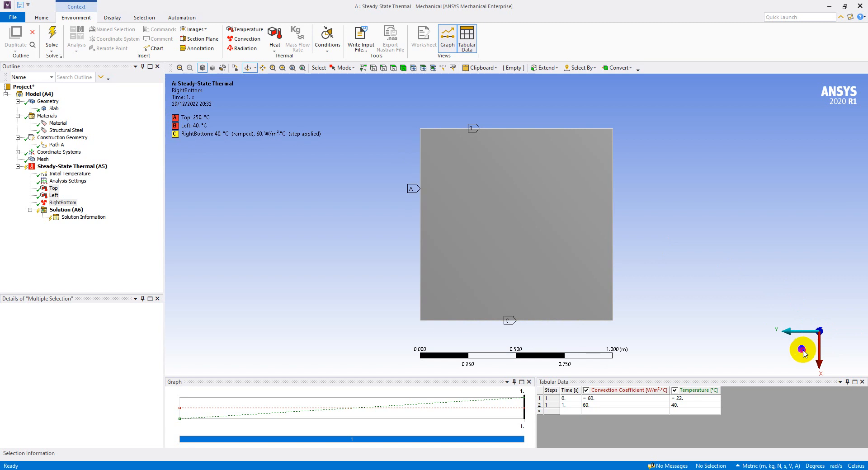
- Switch to the PowerPoint slides and review the slab problem statement and the workflow for defining the solution results
{"action": "left_click", "coordinate": [803, 350]}
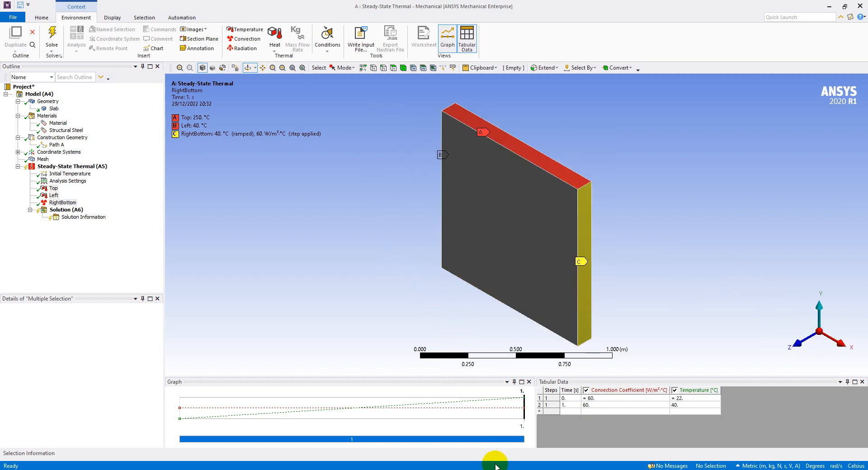
{"action": "key", "text": "alt+Tab"}
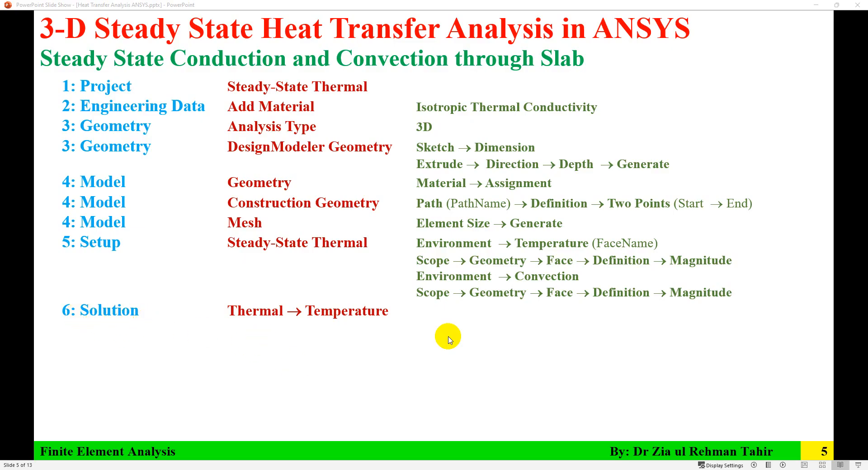
{"action": "key", "text": "Left"}
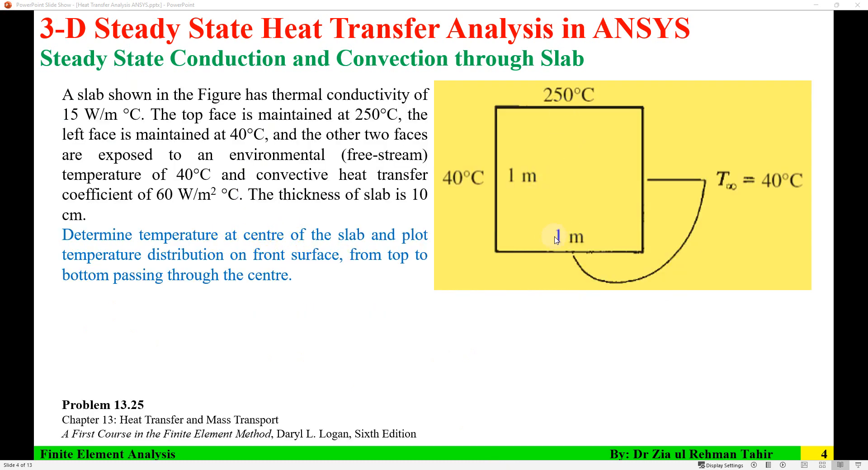
{"action": "left_click", "coordinate": [252, 326]}
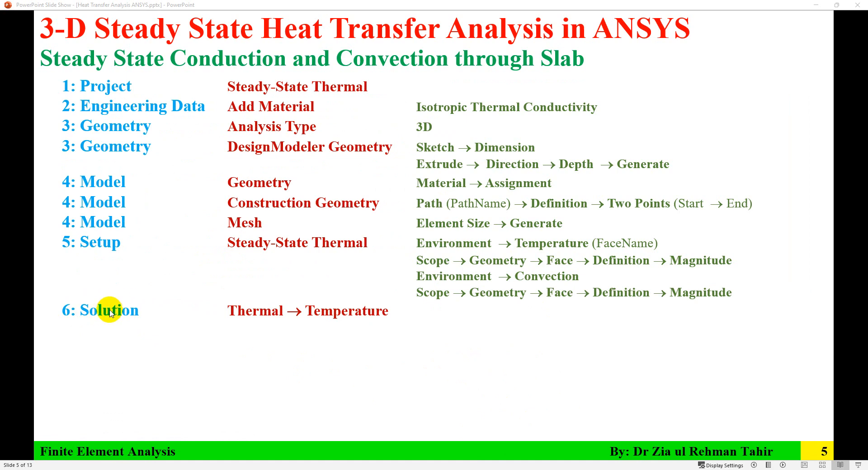
{"action": "left_click", "coordinate": [347, 322]}
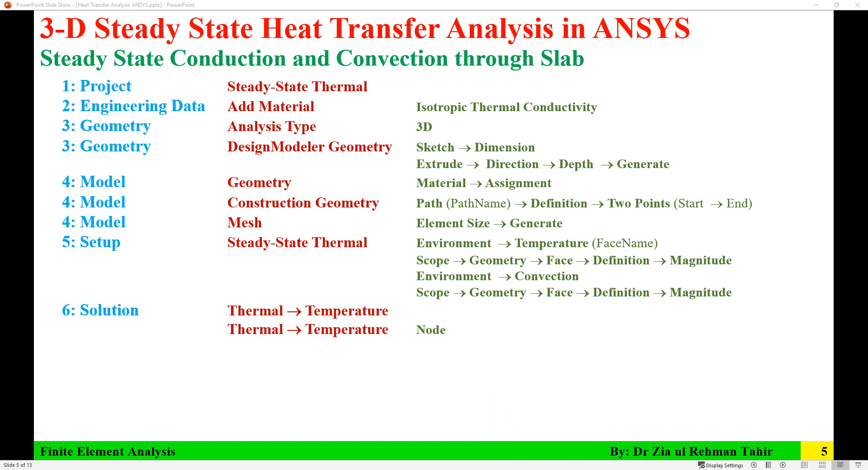
{"action": "left_click", "coordinate": [530, 469]}
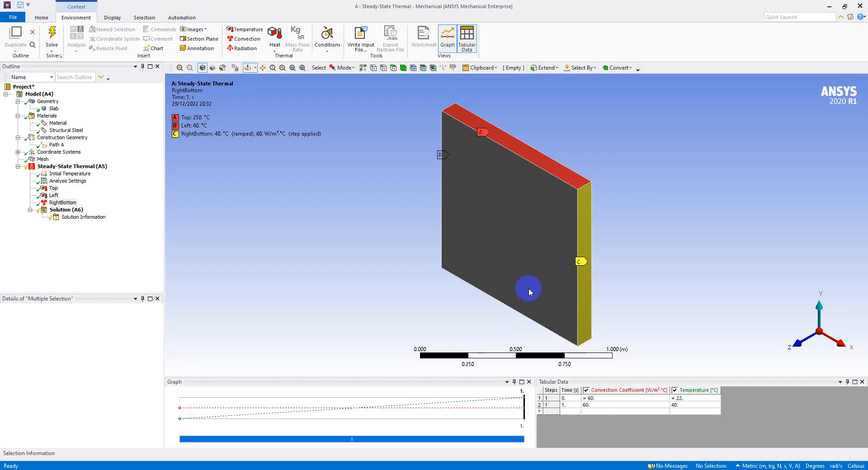
- Add a temperature result covering all bodies to the solution of the steady-state thermal analysis
{"action": "left_click", "coordinate": [63, 211]}
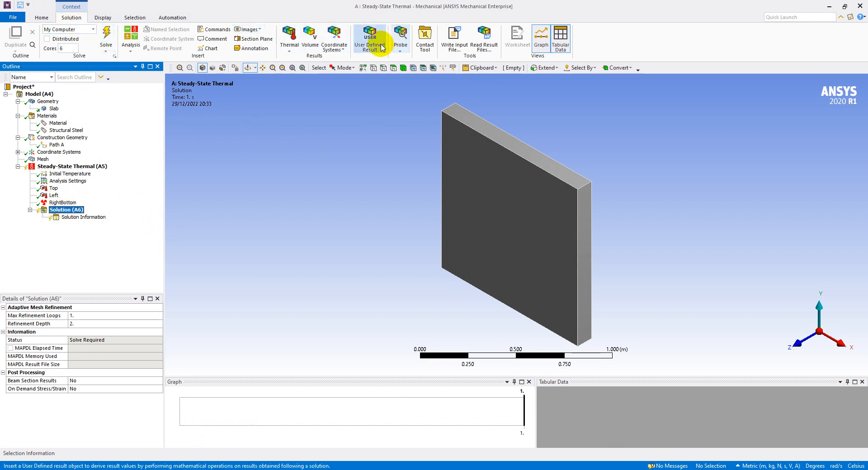
{"action": "left_click", "coordinate": [290, 53]}
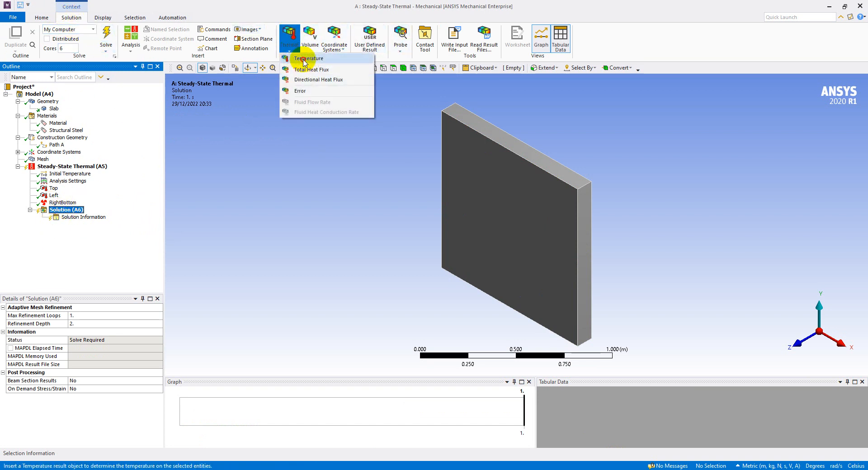
{"action": "left_click", "coordinate": [296, 58]}
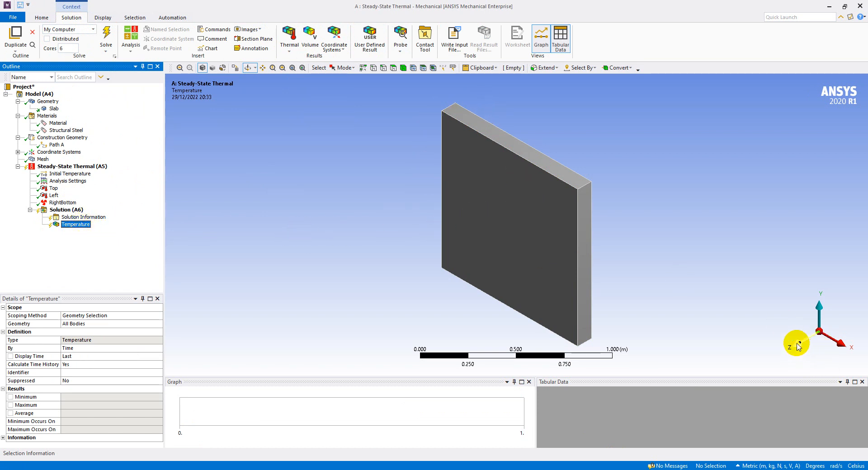
- Add a temperature result scoped to the mesh node at the centre of the slab's front face and rename it as Centre
{"action": "left_click", "coordinate": [797, 346]}
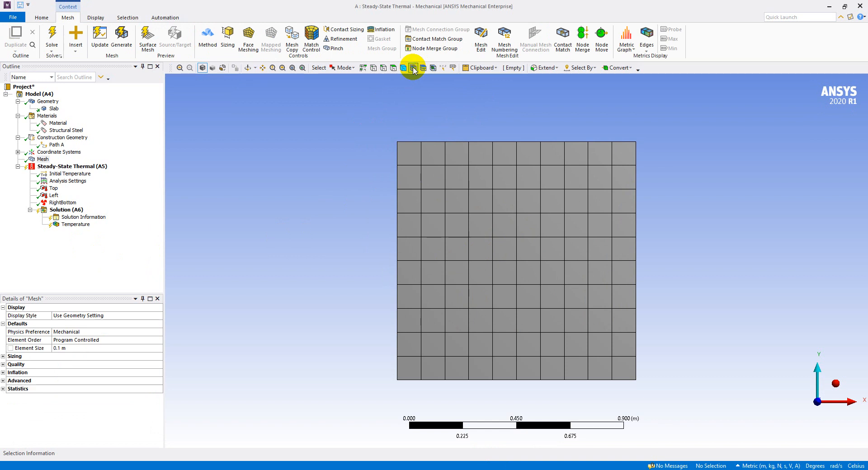
{"action": "left_click", "coordinate": [413, 69]}
{"action": "left_click", "coordinate": [517, 261]}
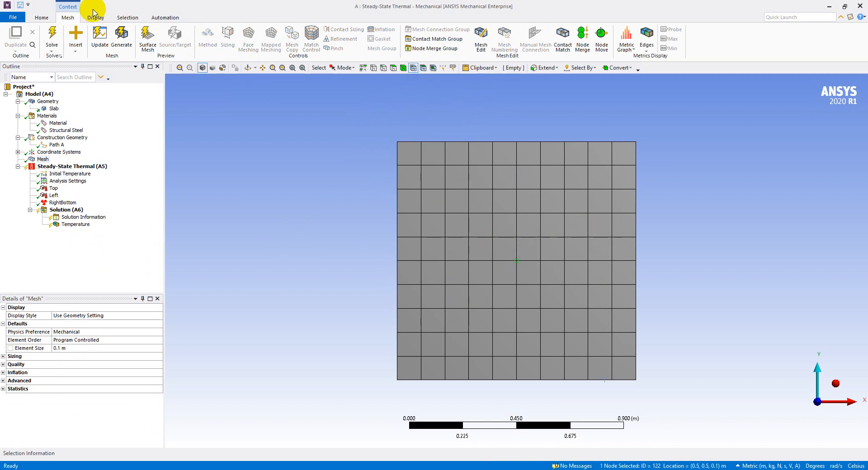
{"action": "left_click", "coordinate": [68, 210]}
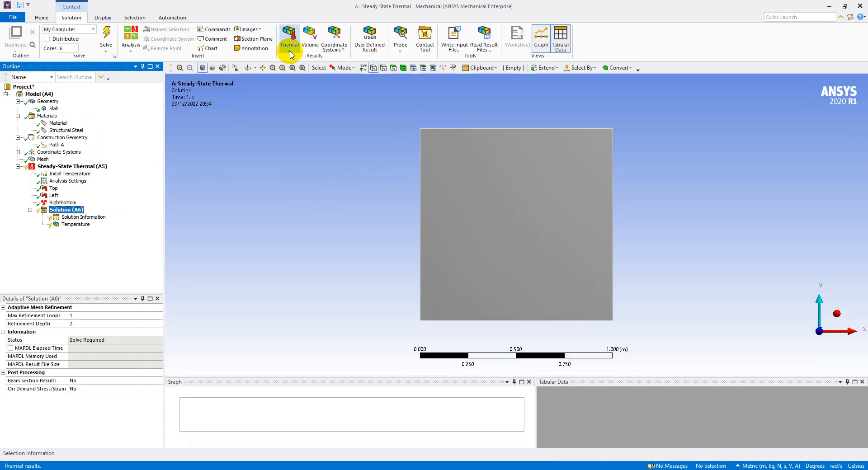
{"action": "left_click", "coordinate": [287, 32]}
{"action": "left_click", "coordinate": [309, 59]}
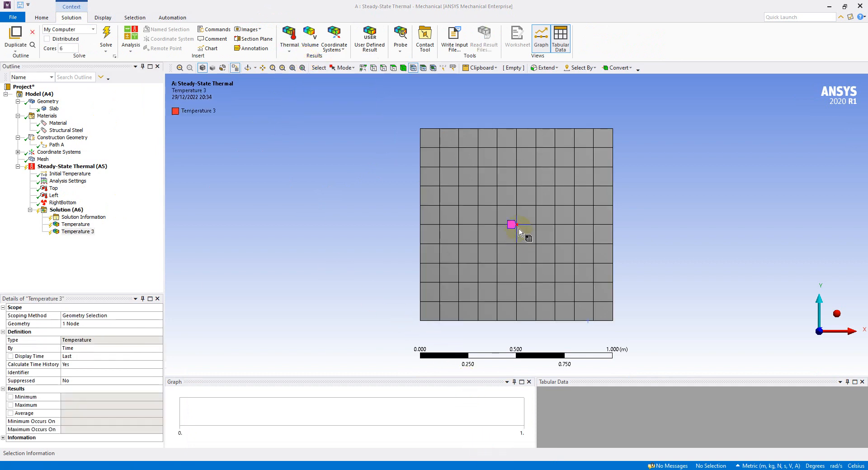
{"action": "right_click", "coordinate": [77, 233]}
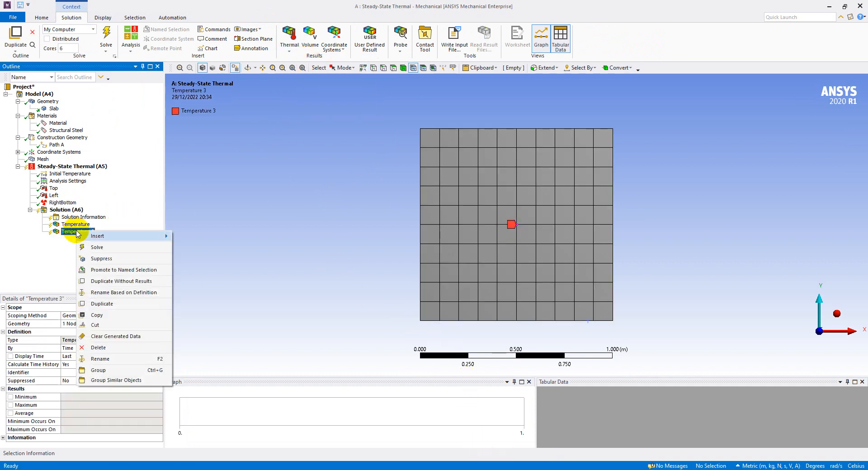
{"action": "left_click", "coordinate": [100, 359]}
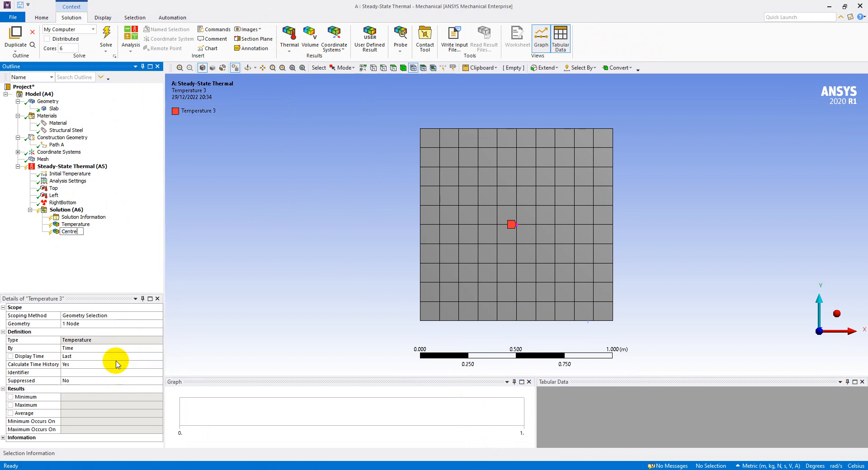
{"action": "key", "text": "Return"}
- Check the workflow slide in PowerPoint, add another temperature result to the solution in Mechanical and rename it as Path
{"action": "left_click", "coordinate": [520, 466]}
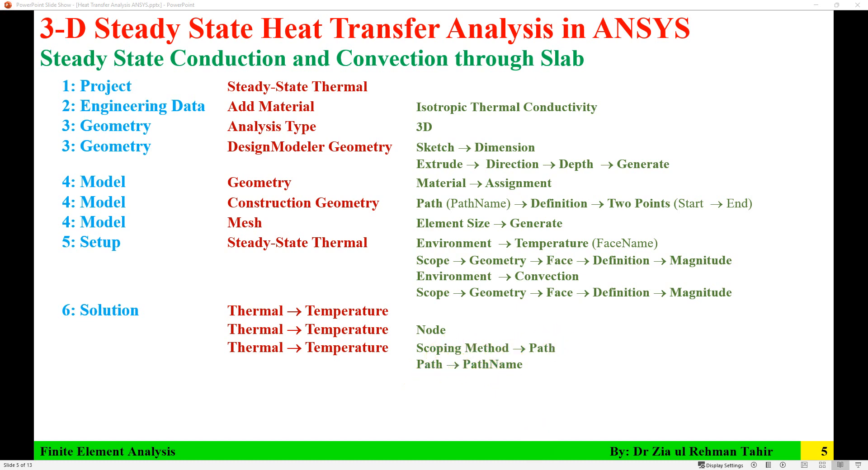
{"action": "key", "text": "alt+Tab"}
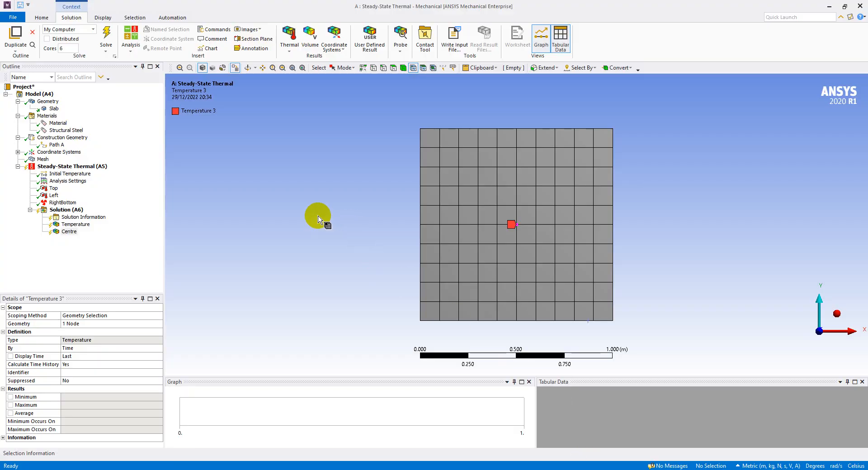
{"action": "left_click", "coordinate": [289, 52]}
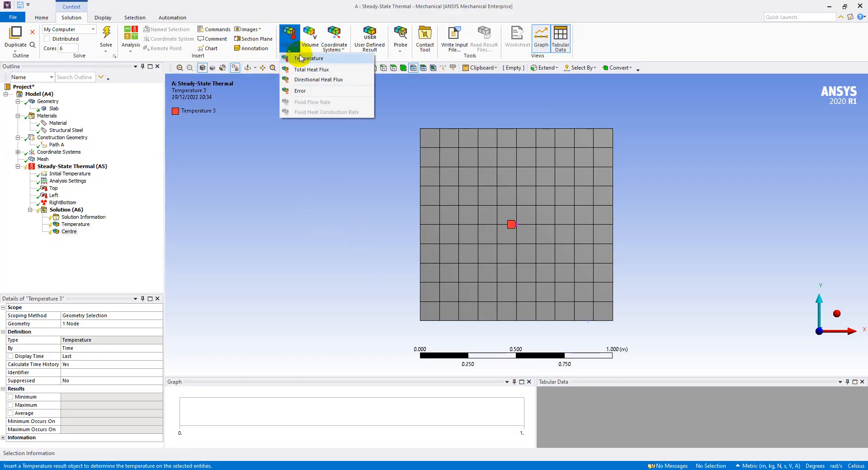
{"action": "left_click", "coordinate": [310, 56]}
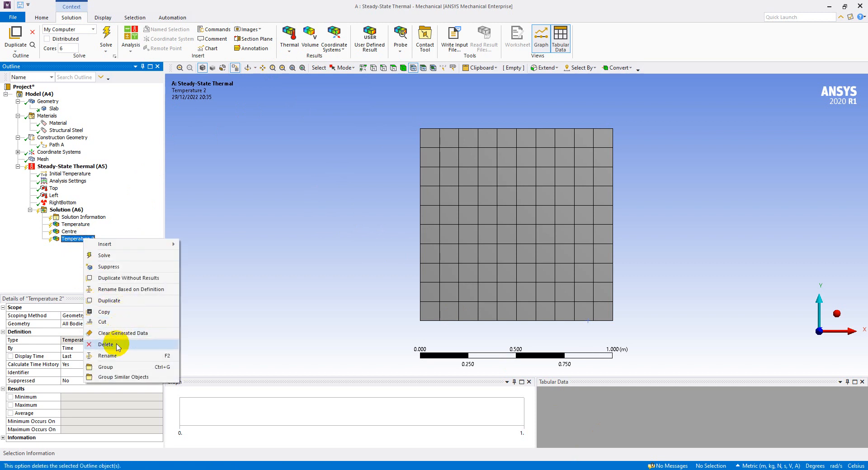
{"action": "left_click", "coordinate": [108, 356]}
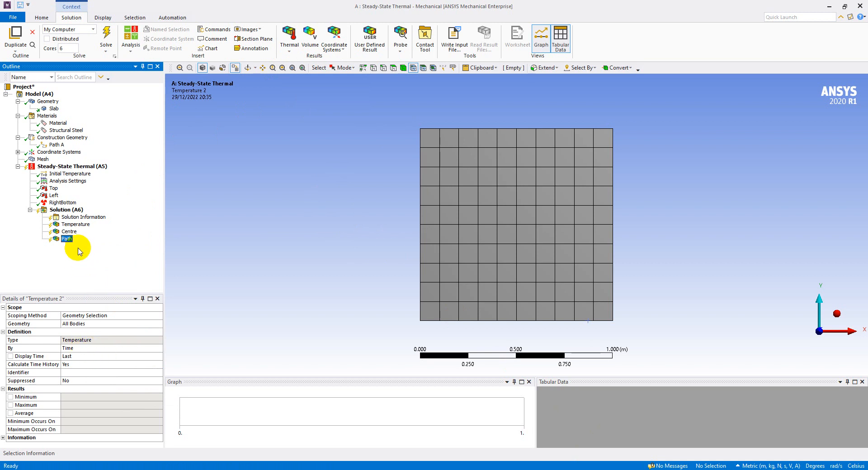
- Set the Path result's scoping method to Path and assign Path A as its path
{"action": "left_click", "coordinate": [115, 316]}
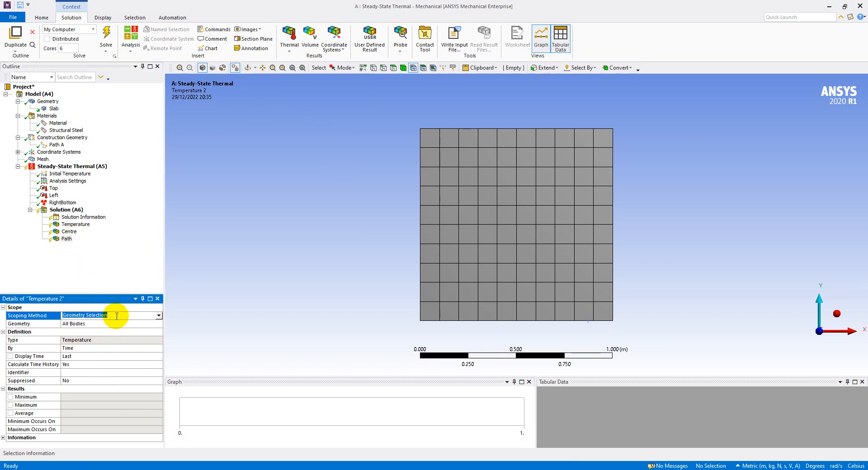
{"action": "left_click", "coordinate": [159, 318]}
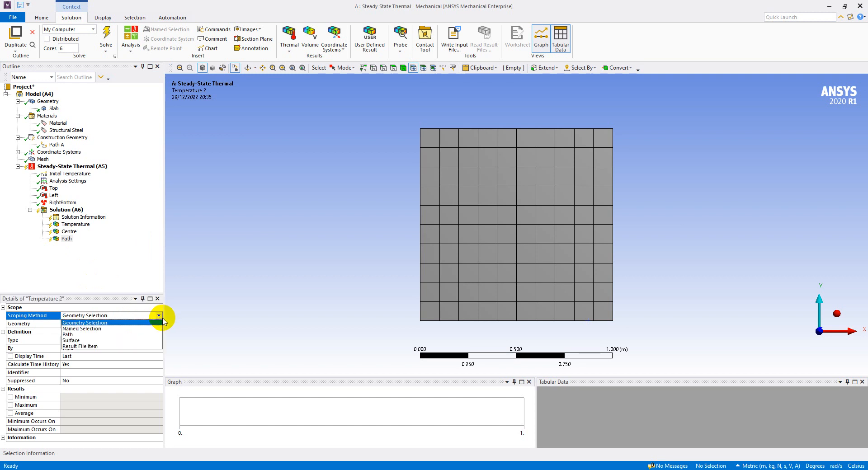
{"action": "left_click", "coordinate": [121, 335]}
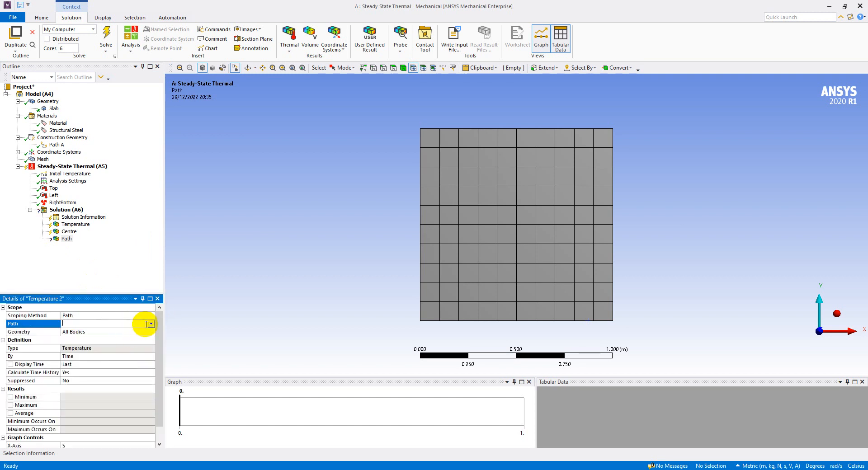
{"action": "left_click", "coordinate": [150, 324]}
{"action": "left_click", "coordinate": [140, 334]}
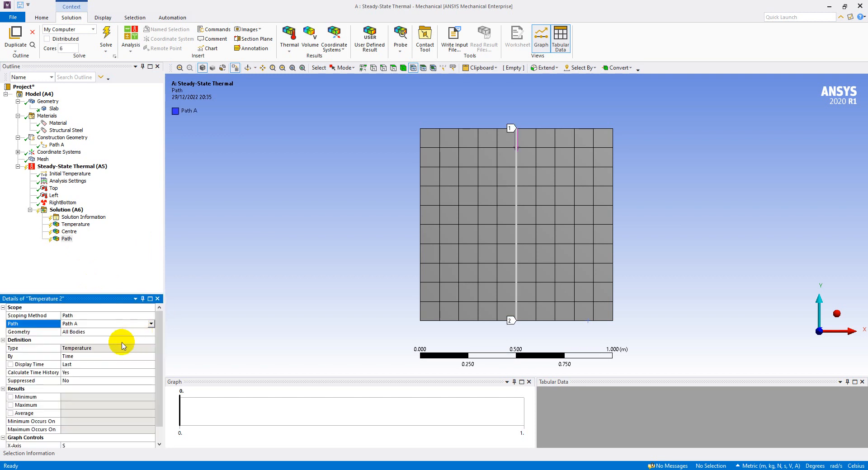
{"action": "left_click", "coordinate": [94, 257]}
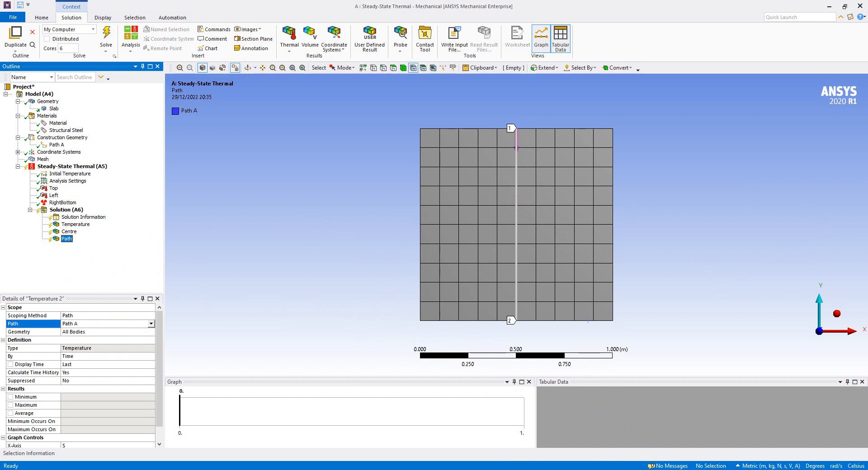
{"action": "left_click", "coordinate": [411, 187]}
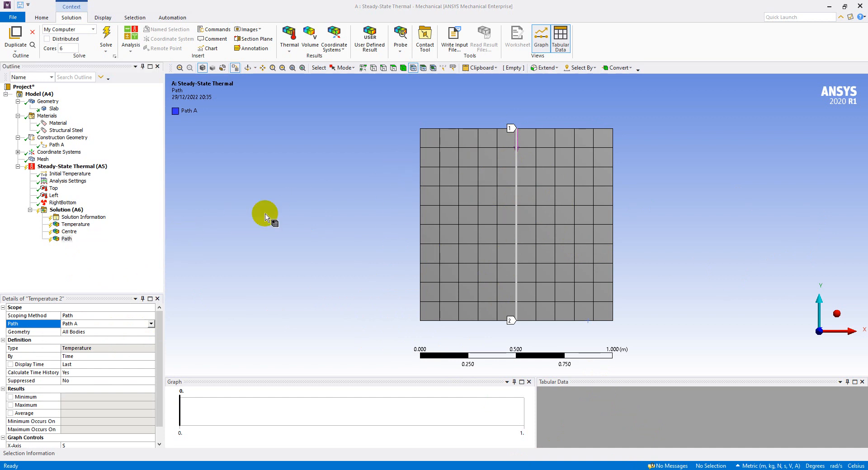
- Check the scoping of the defined temperature results and solve the steady-state thermal analysis
{"action": "left_click", "coordinate": [83, 226]}
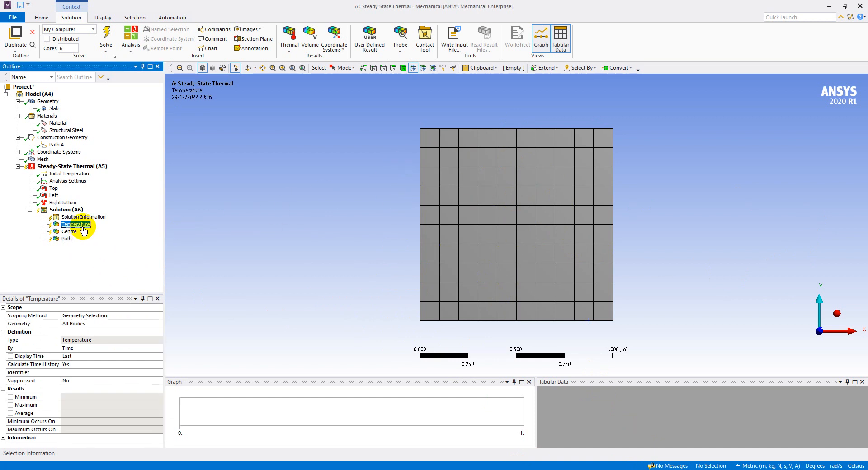
{"action": "left_click", "coordinate": [67, 240]}
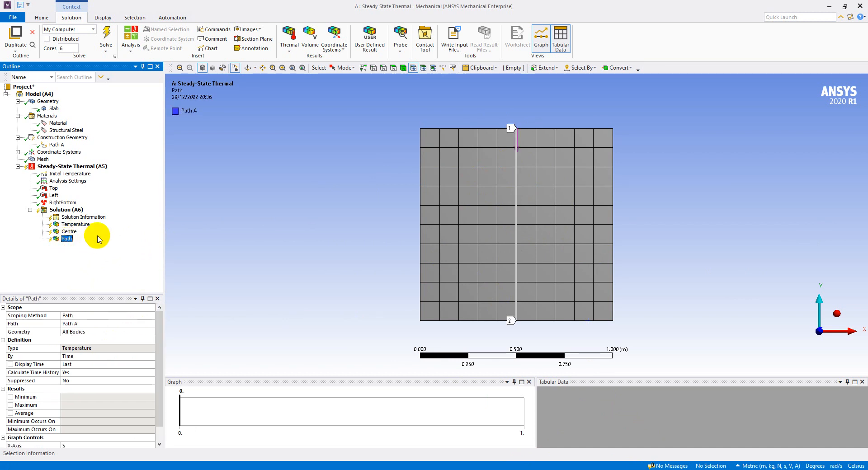
{"action": "left_click", "coordinate": [78, 210]}
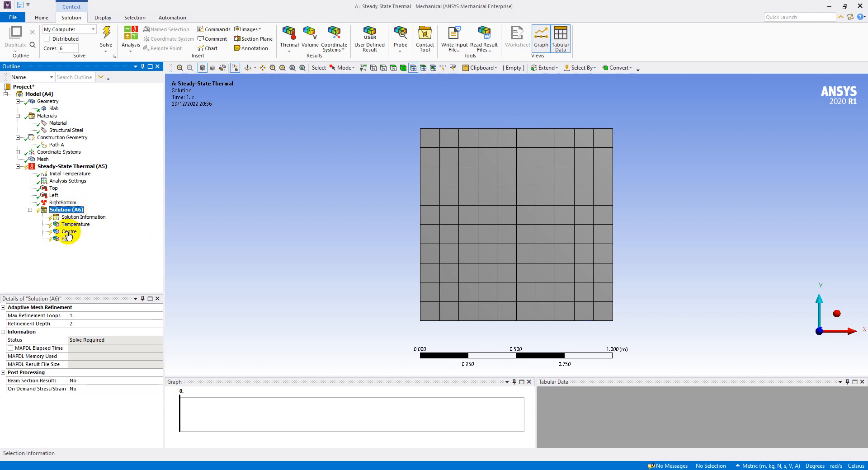
{"action": "left_click", "coordinate": [108, 36]}
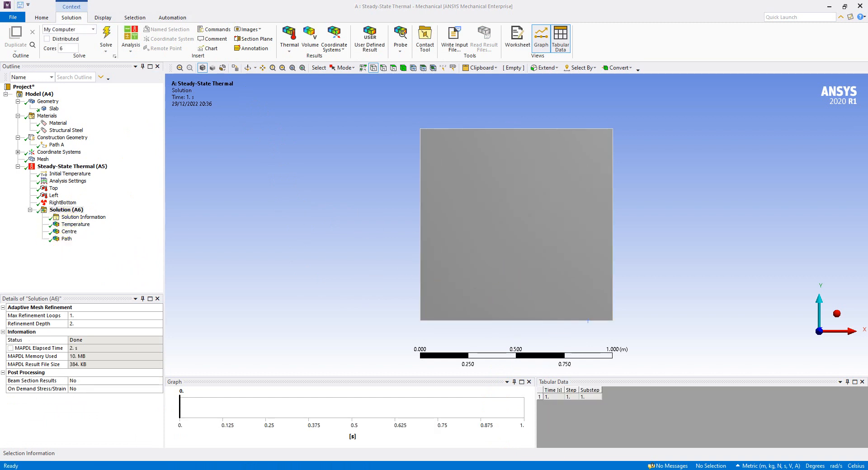
- Display the slab's overall temperature contour and inspect the distribution from the front and isometric views
{"action": "key", "text": "alt+Tab"}
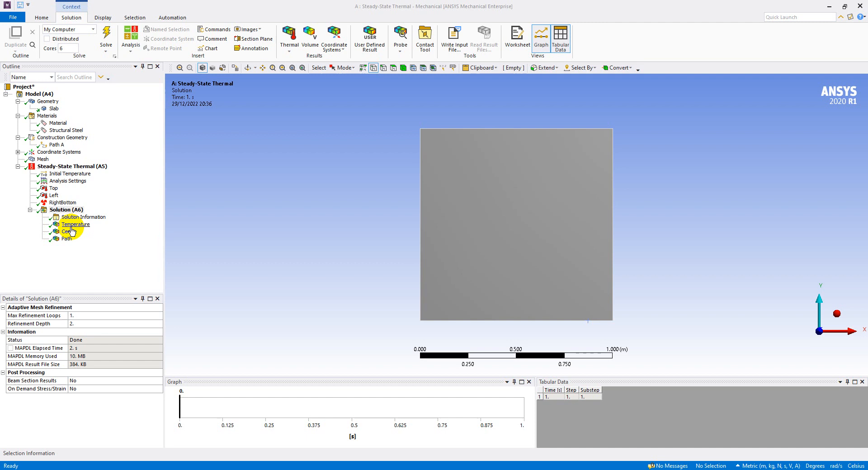
{"action": "left_click", "coordinate": [76, 225]}
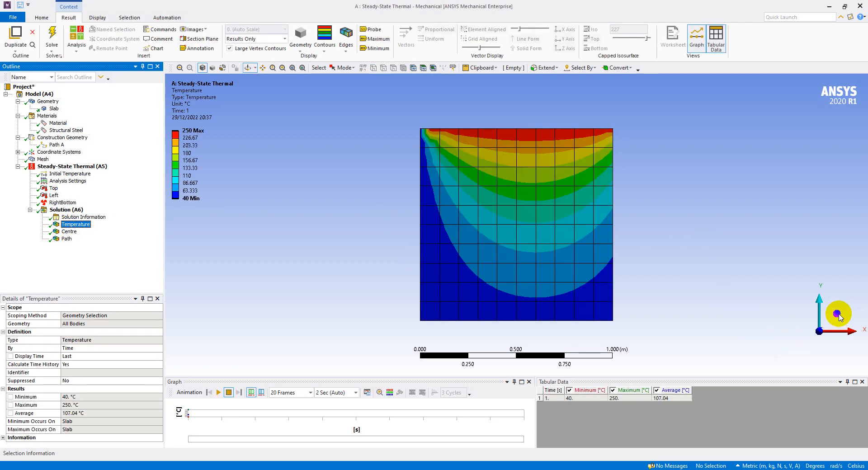
{"action": "left_click", "coordinate": [837, 314]}
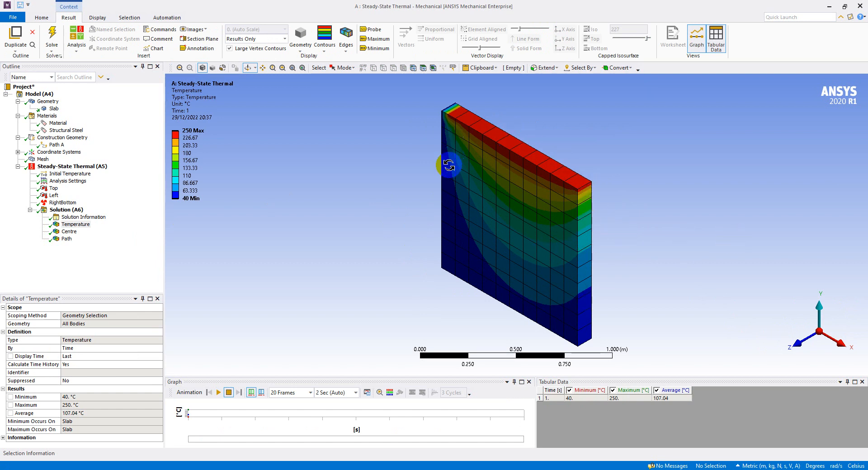
{"action": "left_click", "coordinate": [797, 349]}
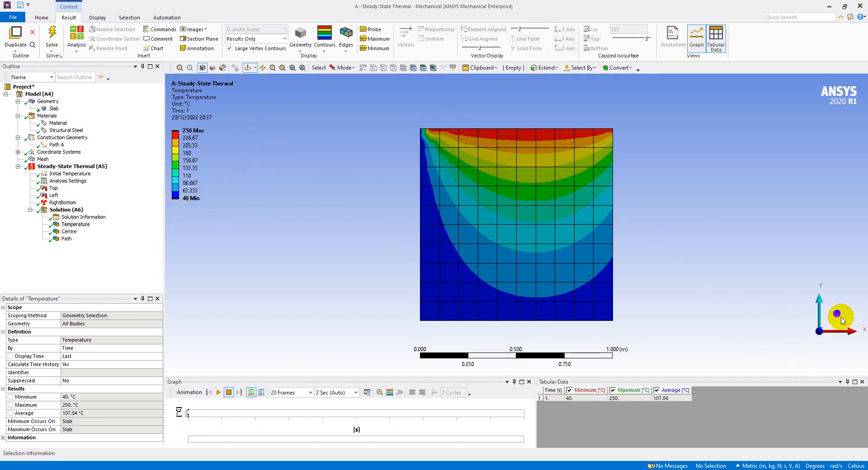
{"action": "left_click", "coordinate": [837, 315]}
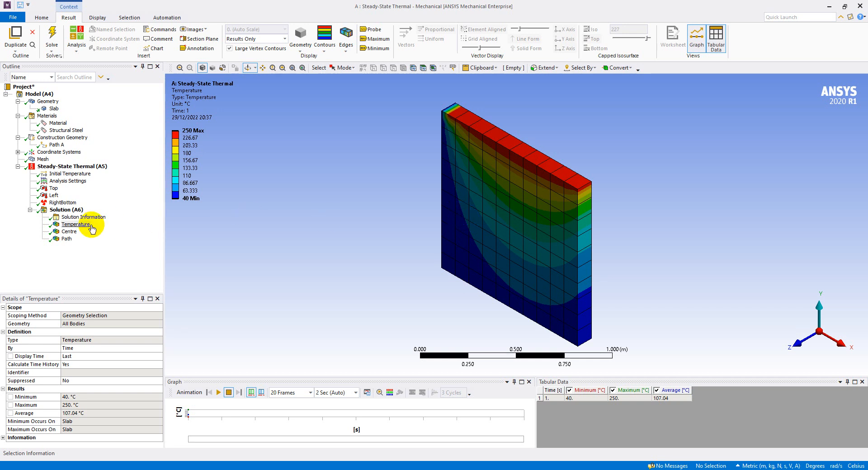
- Inspect the Centre node result and the overall temperature contour, and check the workflow slide in PowerPoint before returning to Mechanical
{"action": "left_click", "coordinate": [70, 232]}
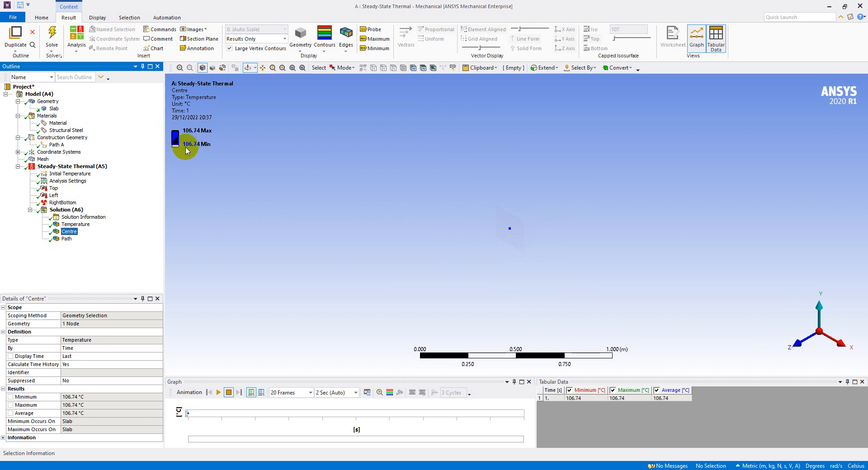
{"action": "left_click", "coordinate": [82, 226]}
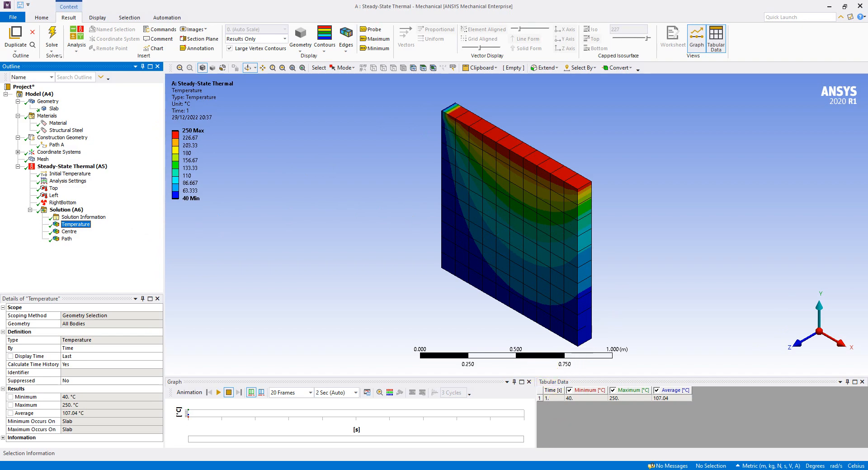
{"action": "key", "text": "alt+Tab"}
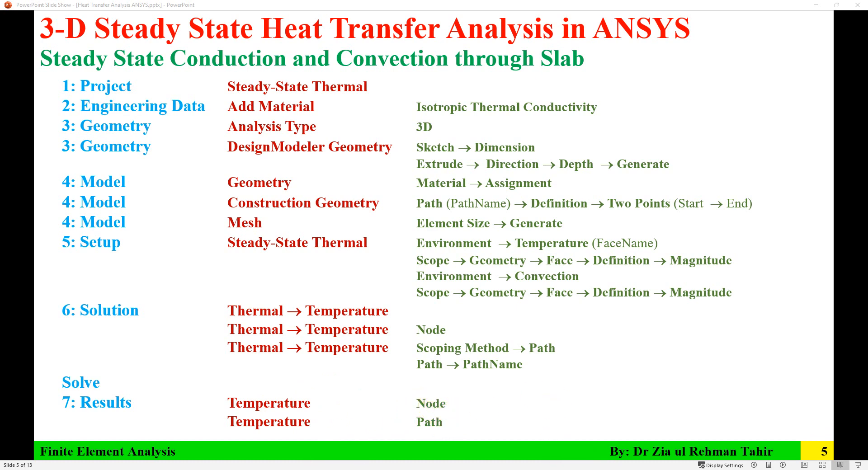
{"action": "key", "text": "alt+Tab"}
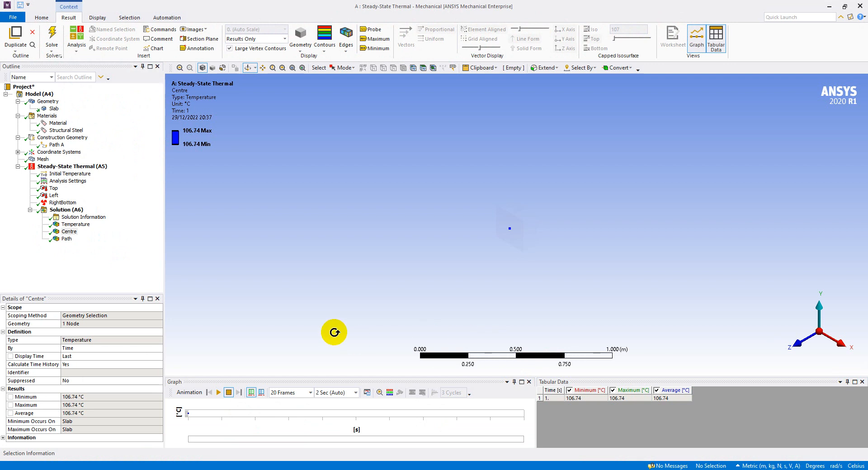
- Review the Path result, reduce Path A's number of sampling points for 0.05 m spacing, and re-solve the Path result
{"action": "left_click", "coordinate": [66, 238]}
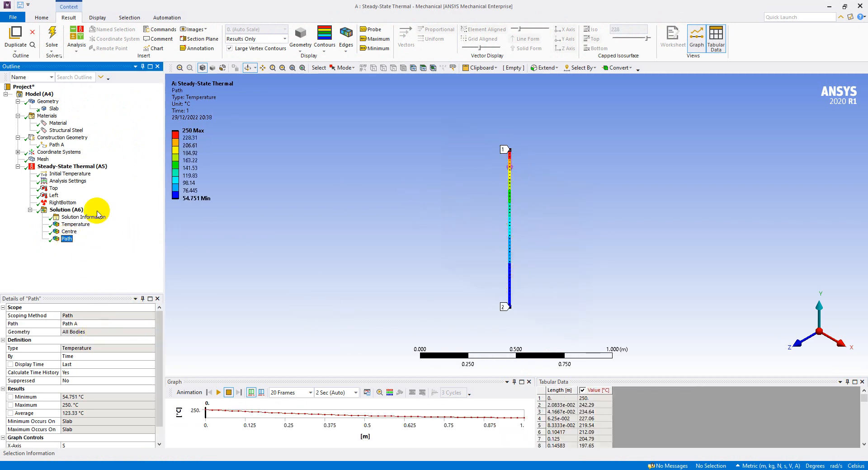
{"action": "left_click", "coordinate": [57, 144]}
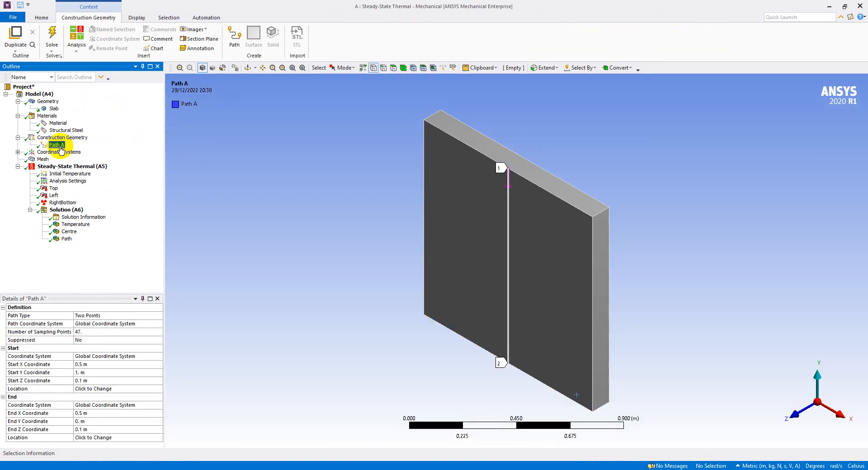
{"action": "left_click", "coordinate": [96, 332]}
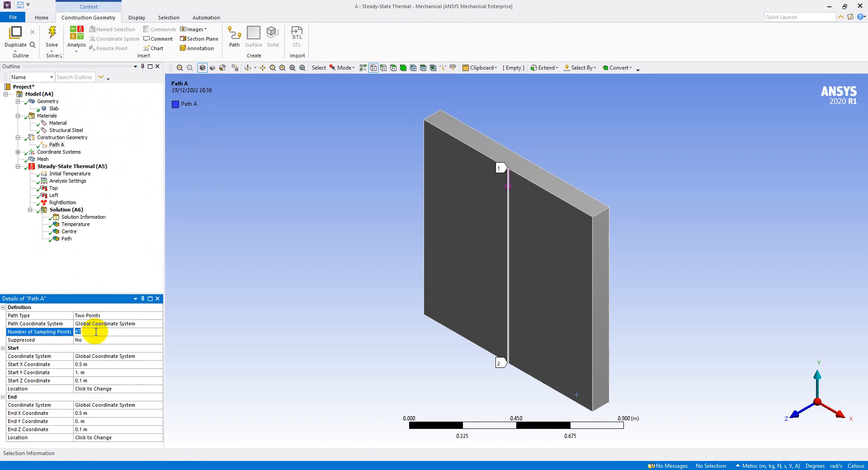
{"action": "key", "text": "Return"}
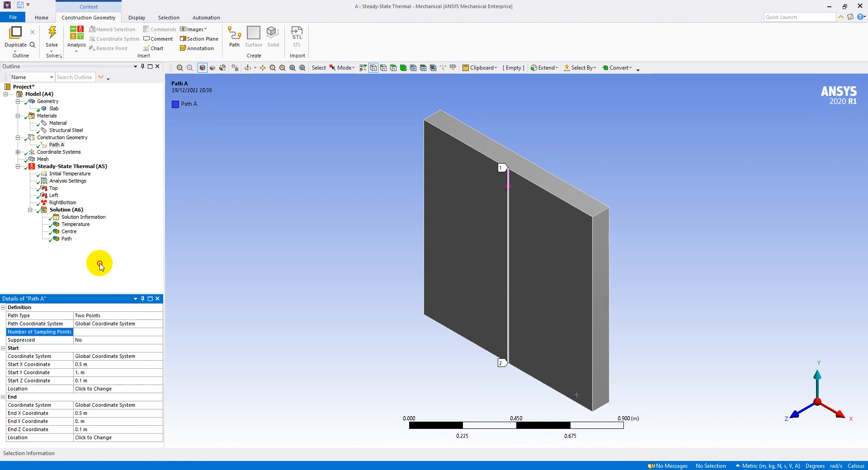
{"action": "left_click", "coordinate": [66, 239]}
{"action": "right_click", "coordinate": [67, 241]}
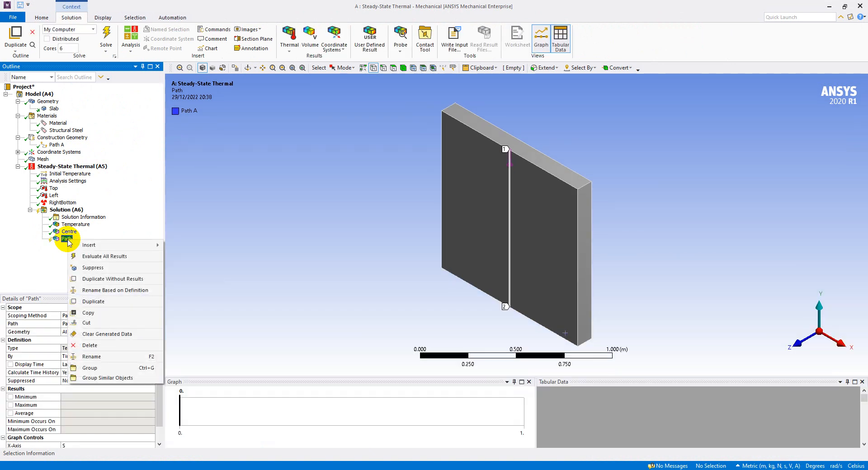
{"action": "left_click", "coordinate": [107, 38]}
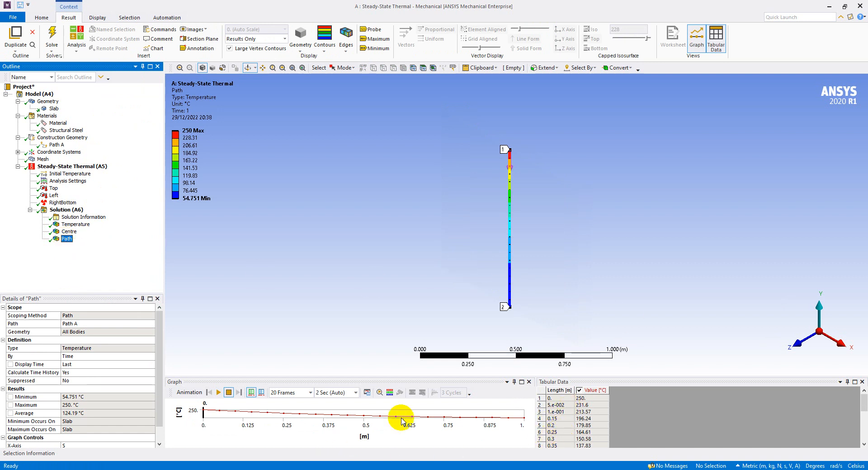
- Enlarge the graph and tabular data area and examine the Path temperatures from the start to the end of Path A
{"action": "left_click_drag", "start_coordinate": [486, 376], "coordinate": [485, 332]}
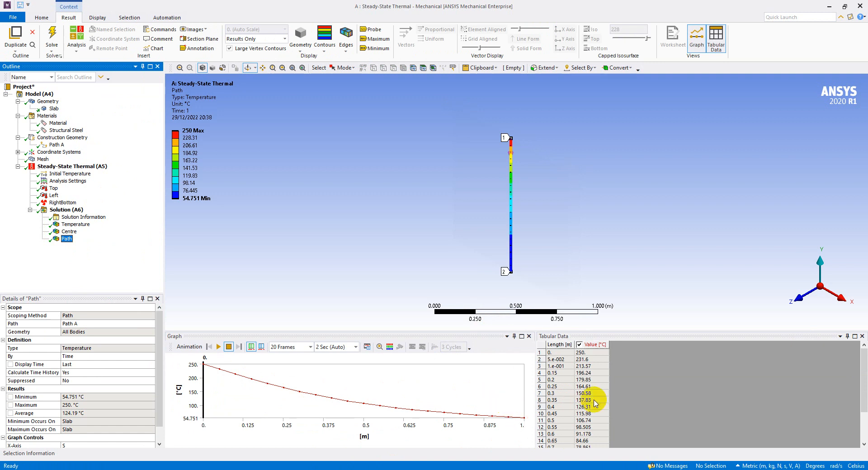
{"action": "scroll", "coordinate": [581, 376], "scroll_direction": "down", "scroll_amount": 1}
{"action": "left_click", "coordinate": [580, 377]}
{"action": "scroll", "coordinate": [581, 376], "scroll_direction": "up", "scroll_amount": 1}
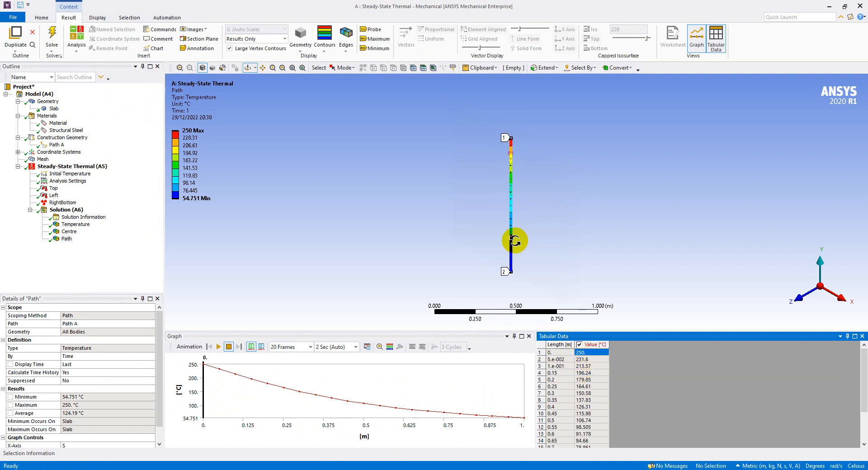
{"action": "scroll", "coordinate": [519, 247], "scroll_direction": "down", "scroll_amount": 1}
{"action": "scroll", "coordinate": [518, 246], "scroll_direction": "up", "scroll_amount": 2}
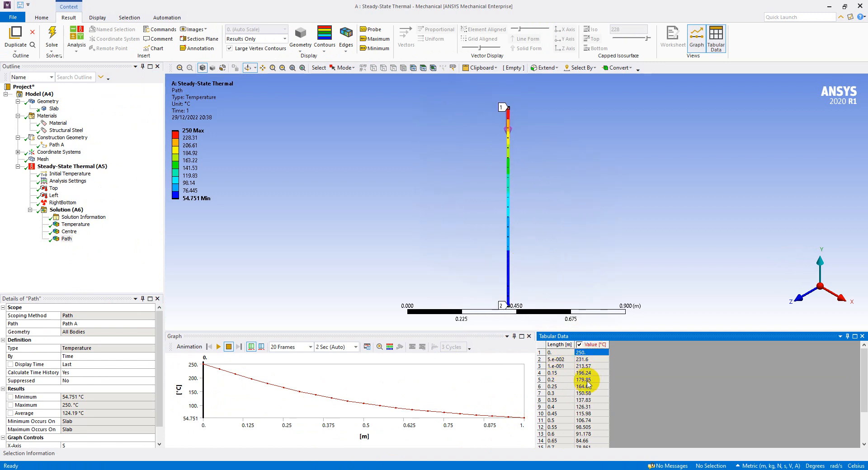
{"action": "scroll", "coordinate": [587, 382], "scroll_direction": "down", "scroll_amount": 2}
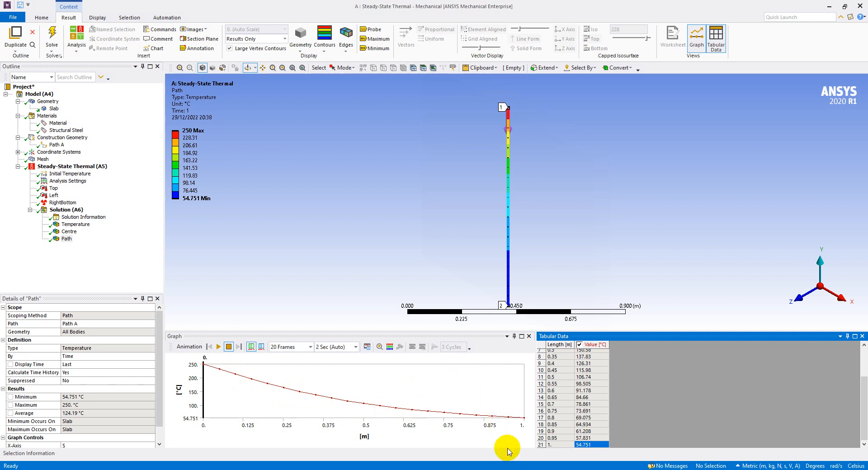
{"action": "left_click", "coordinate": [508, 469]}
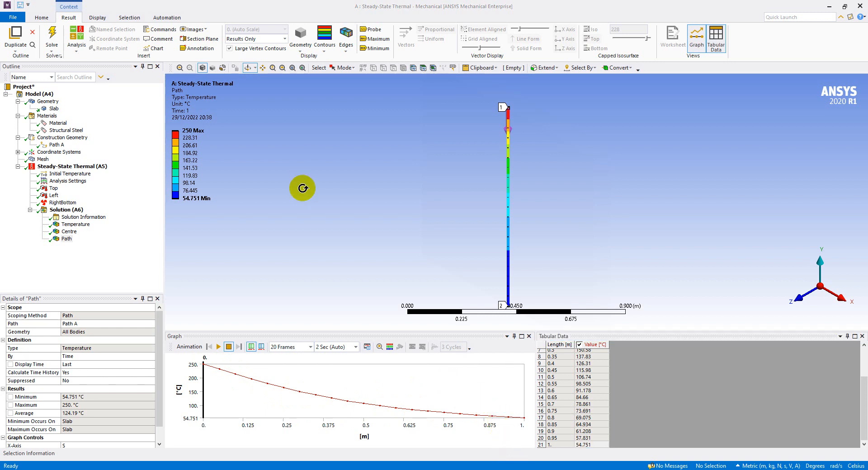
- Inspect the overall temperature contour from the slab's rear side with the graph area shrunk back, and return to the PowerPoint workflow slide
{"action": "left_click", "coordinate": [79, 225]}
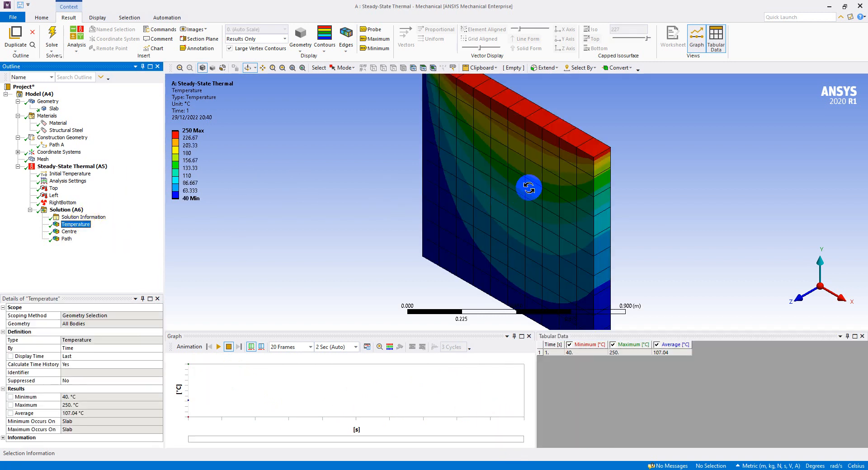
{"action": "scroll", "coordinate": [510, 201], "scroll_direction": "down", "scroll_amount": 3}
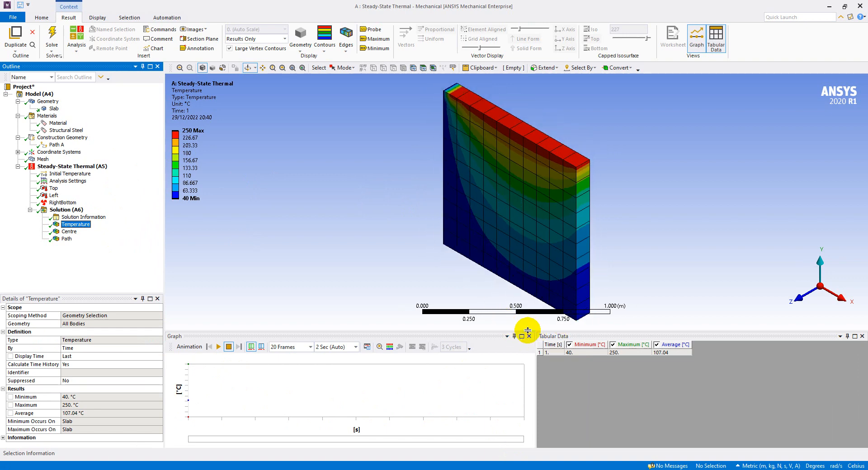
{"action": "left_click_drag", "start_coordinate": [528, 330], "coordinate": [526, 364]}
{"action": "left_click_drag", "start_coordinate": [525, 373], "coordinate": [525, 374]}
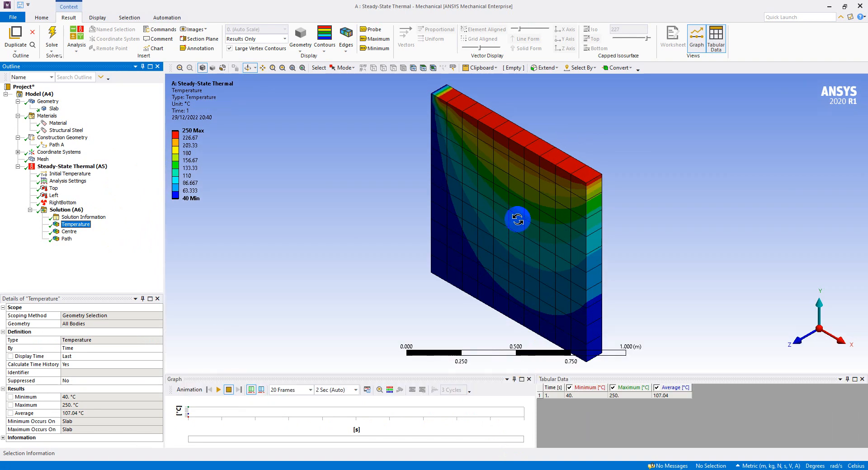
{"action": "left_click_drag", "start_coordinate": [517, 219], "coordinate": [514, 218]}
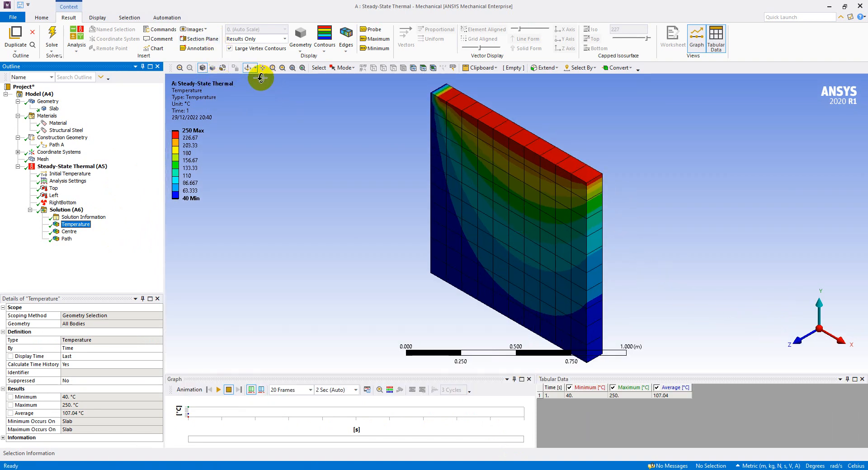
{"action": "left_click_drag", "start_coordinate": [595, 239], "coordinate": [638, 230]}
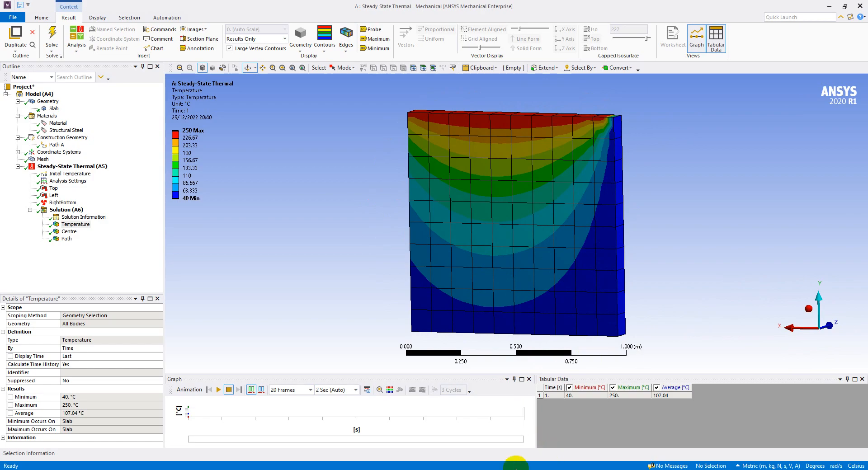
{"action": "key", "text": "alt+Tab"}
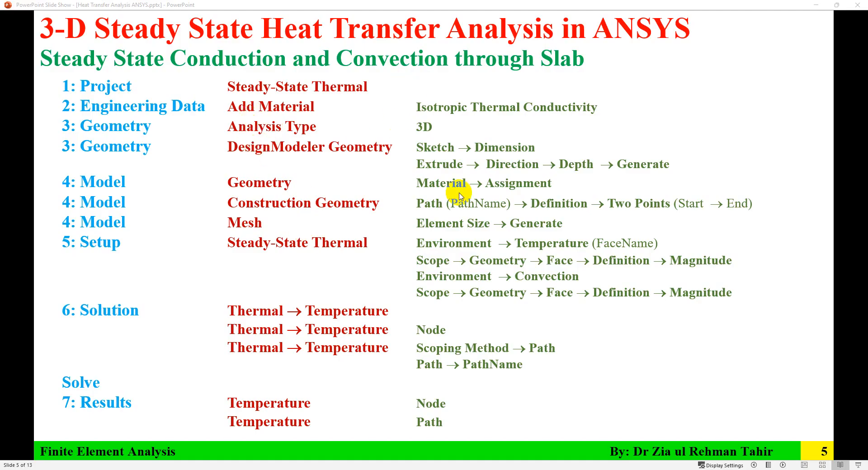